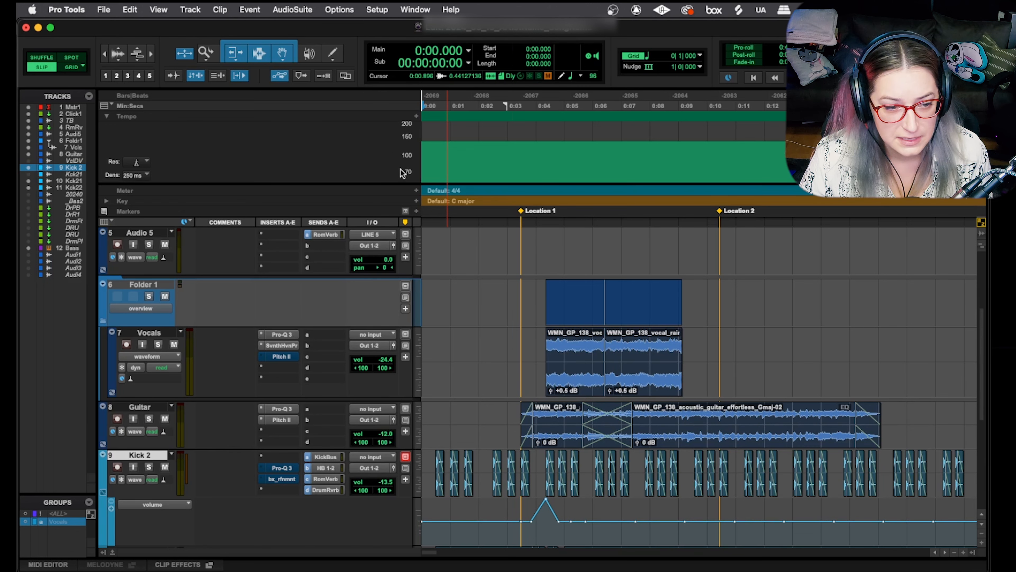
# Place the edit cursor at about 0:01.770 on the Folder 1 and Vocals tracks and zoom the timeline in and out around it.
pyautogui.click(472, 293)
pyautogui.press('t')
pyautogui.press('t')
pyautogui.press('t')
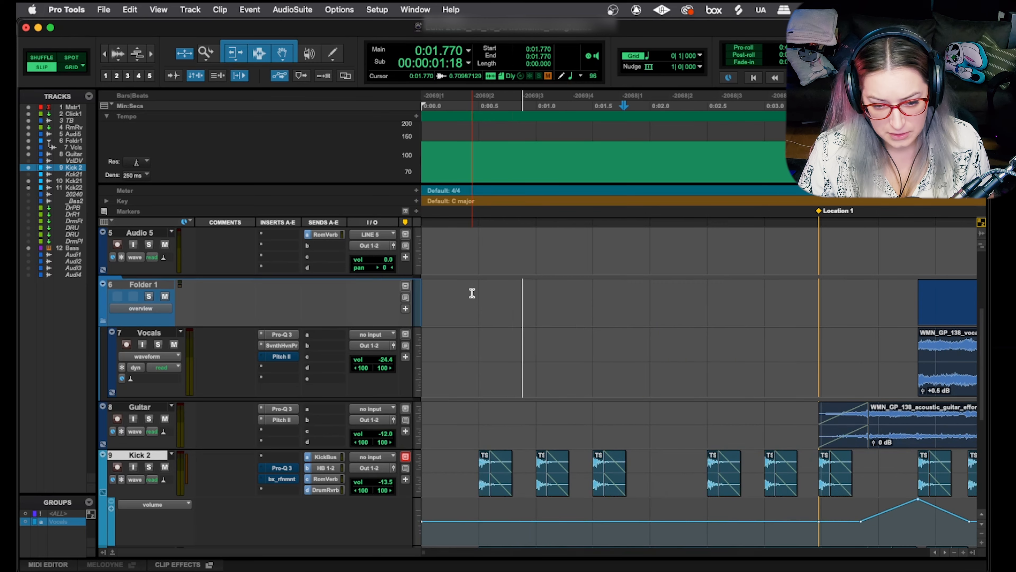
pyautogui.press('r')
pyautogui.press('r')
pyautogui.press('r')
pyautogui.press('r')
pyautogui.press('r')
pyautogui.press('r')
pyautogui.press('t')
pyautogui.press('t')
pyautogui.press('t')
pyautogui.press('t')
pyautogui.press('t')
pyautogui.press('r')
pyautogui.press('r')
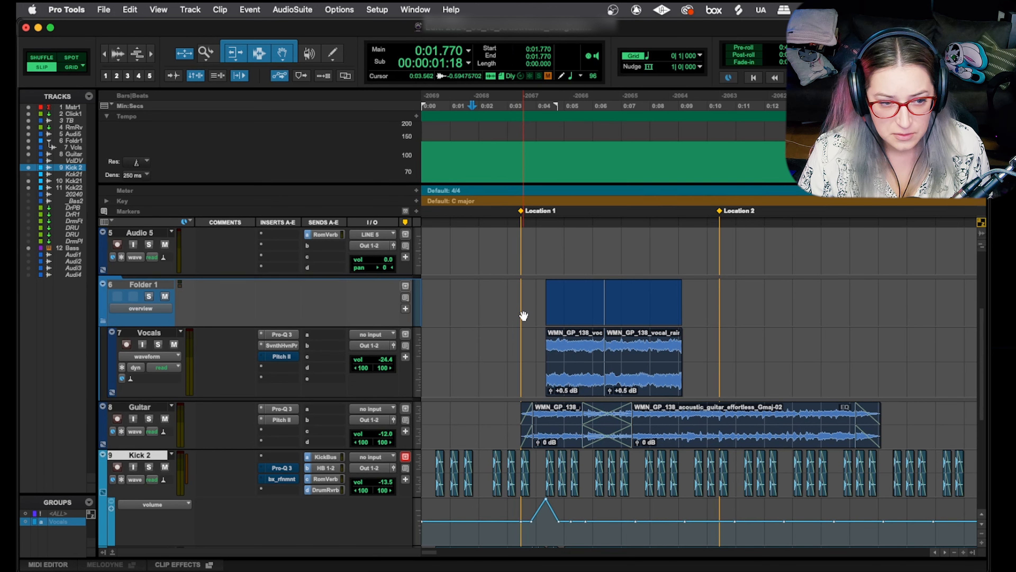
# Recall the stored zoom presets 1 to 5 one after another, finishing on preset 1.
pyautogui.click(106, 76)
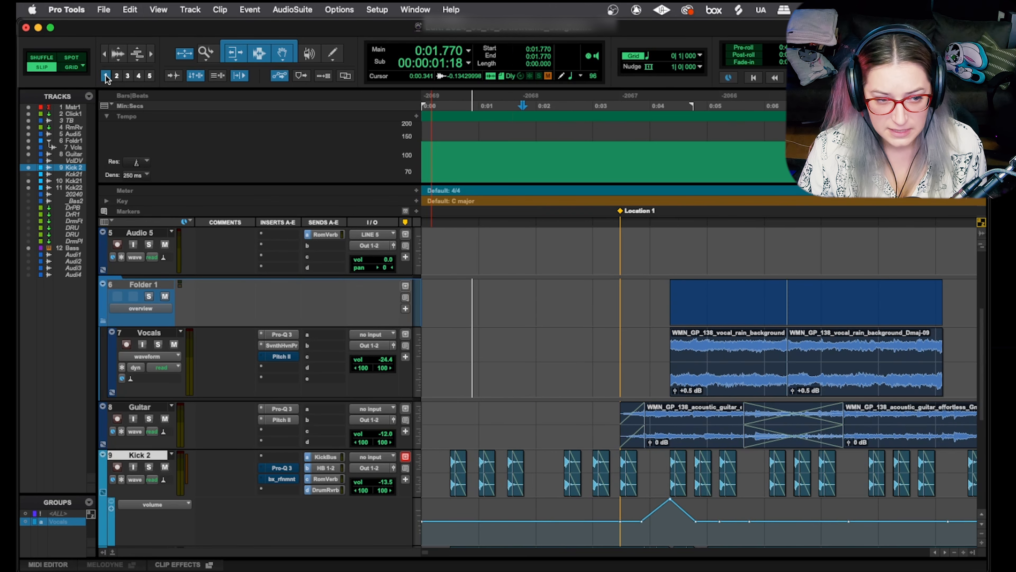
pyautogui.click(117, 75)
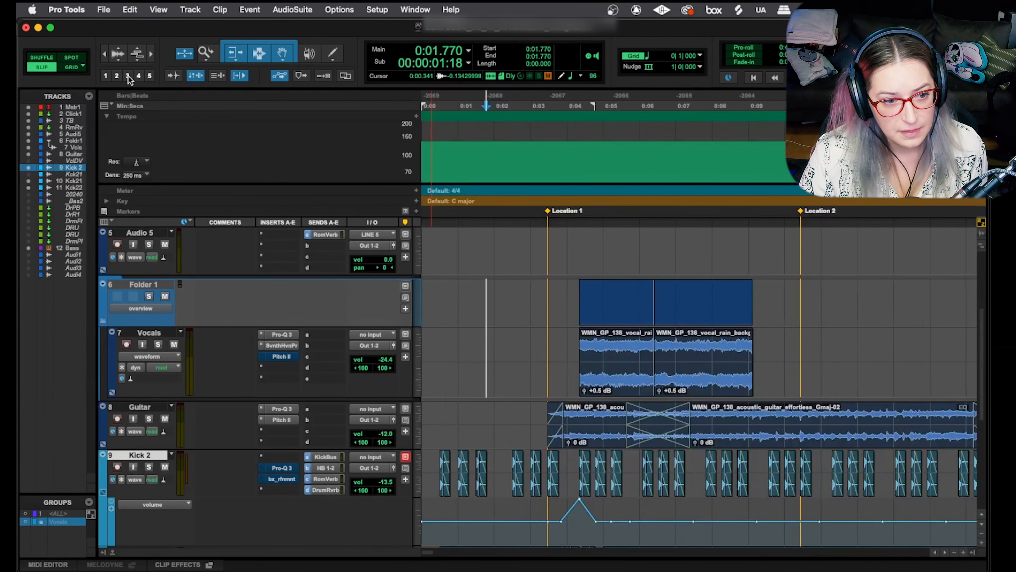
pyautogui.click(128, 76)
pyautogui.click(147, 76)
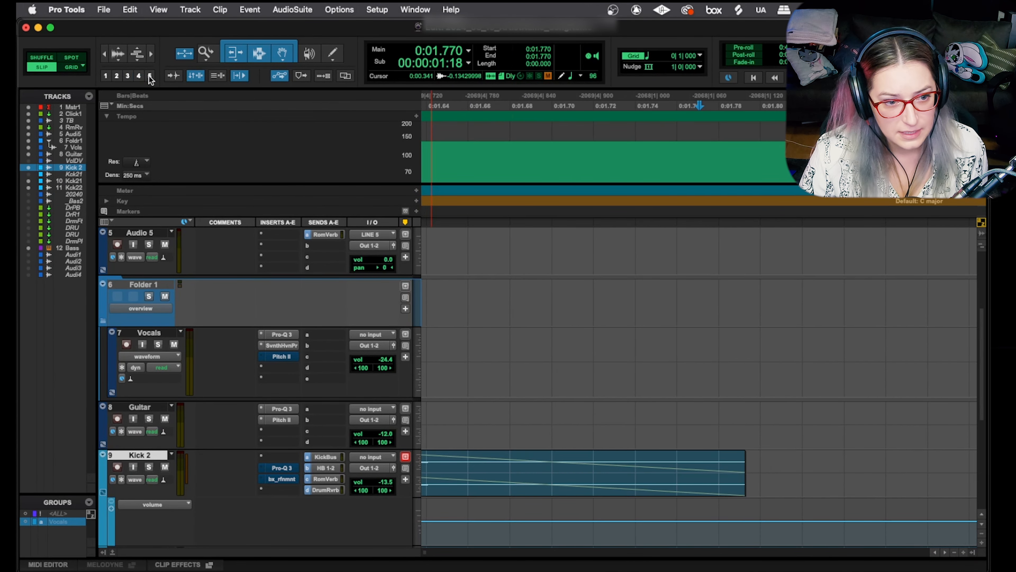
pyautogui.click(149, 76)
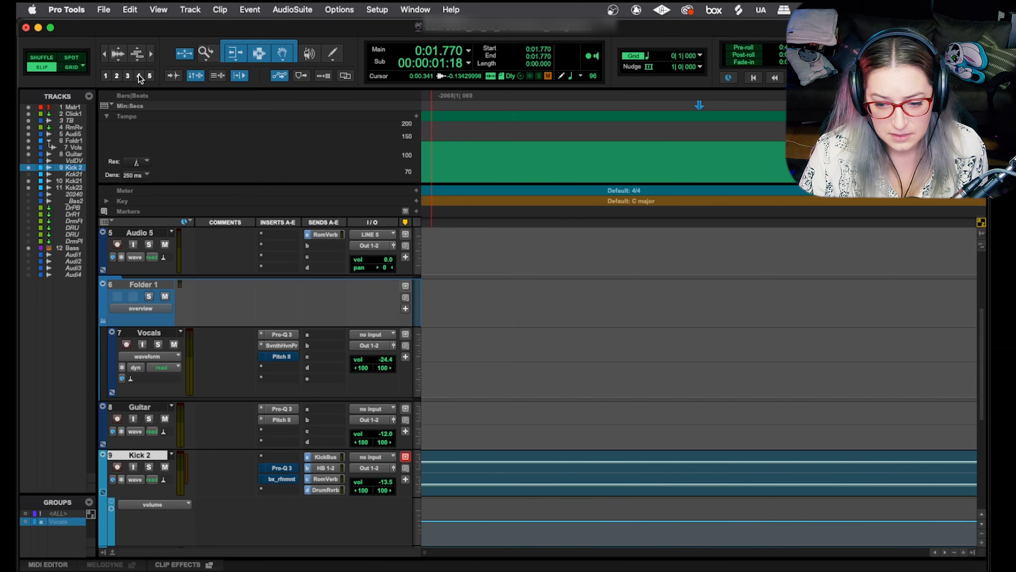
pyautogui.click(139, 76)
pyautogui.click(128, 77)
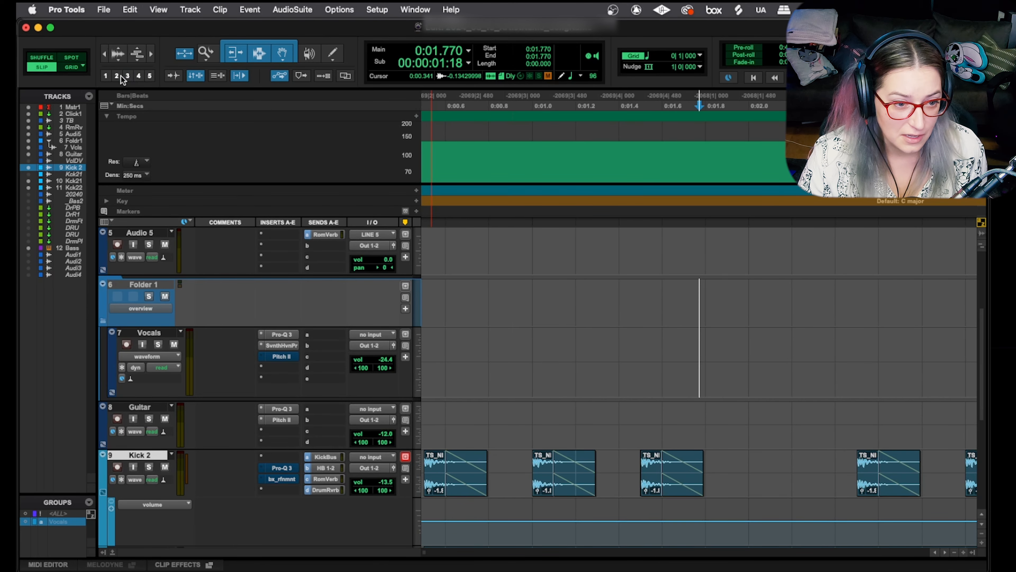
pyautogui.click(107, 77)
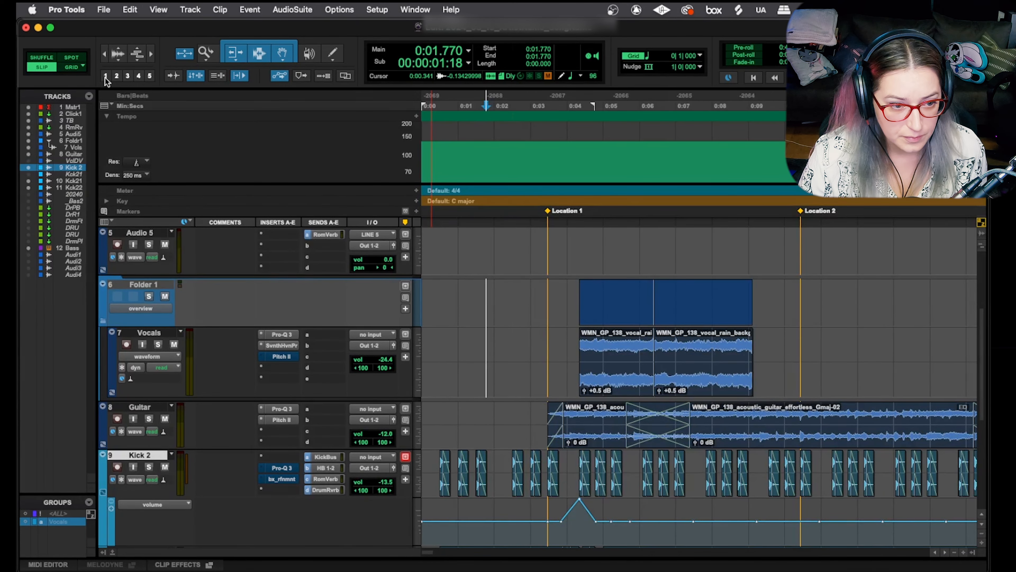
# Zoom the timeline in horizontally around the edit cursor at 0:02.933 down to a few milliseconds.
pyautogui.press('t')
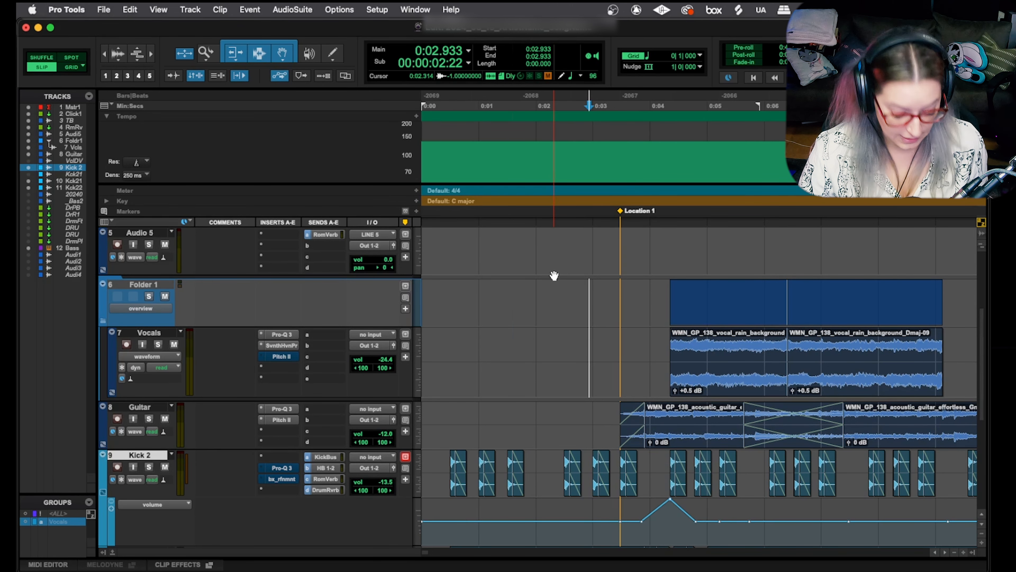
pyautogui.press('super+bracketright')
pyautogui.press('super+bracketright')
pyautogui.press('super+bracketright')
pyautogui.press('super+bracketright')
pyautogui.press('super+bracketright')
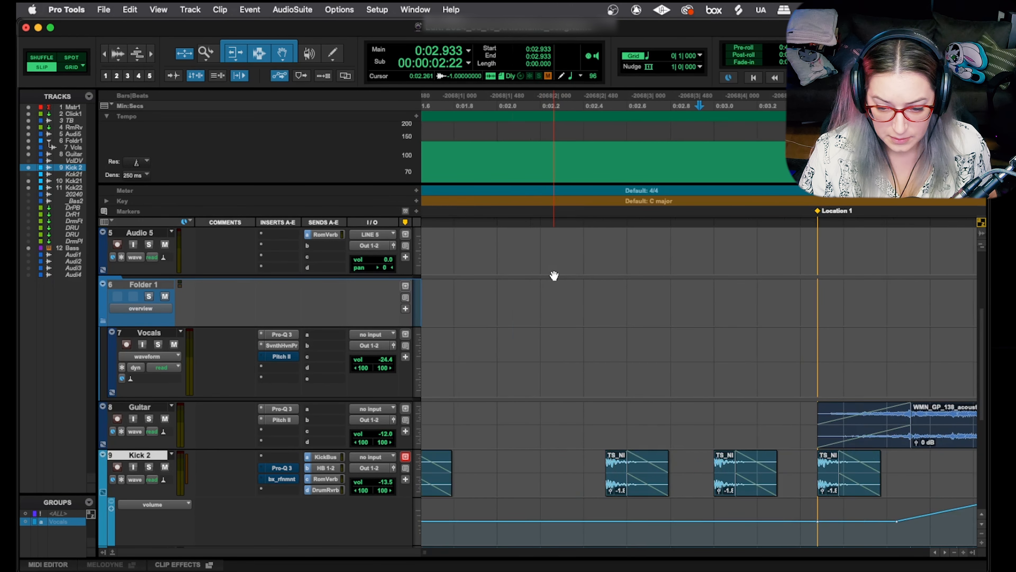
pyautogui.press('super+bracketright')
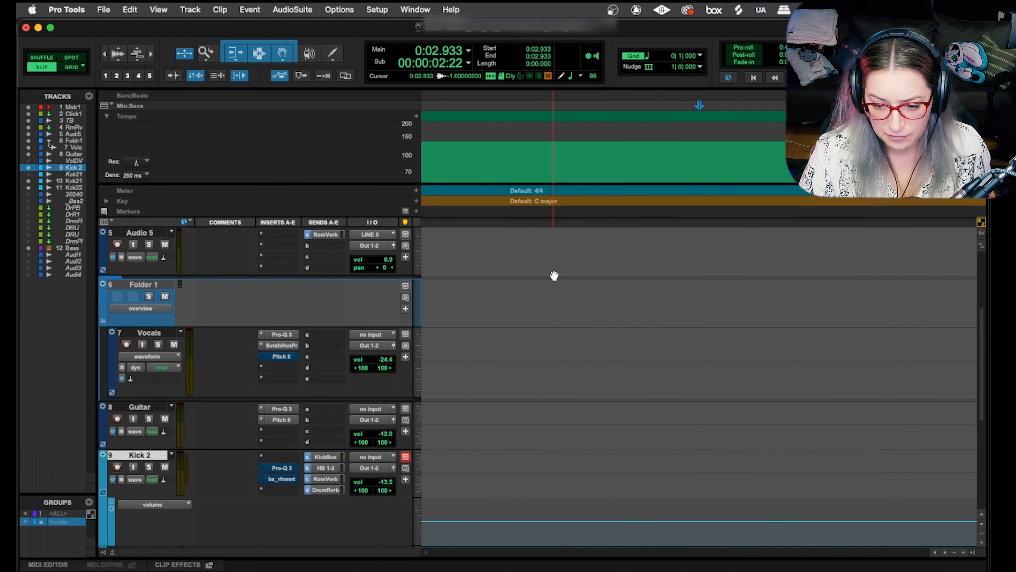
# Zoom the timeline back out horizontally until the Location 1 and Location 2 markers both fit in view.
pyautogui.click(596, 296)
pyautogui.press('super+bracketleft')
pyautogui.press('super+bracketleft')
pyautogui.press('super+bracketleft')
pyautogui.press('super+bracketleft')
pyautogui.press('super+bracketleft')
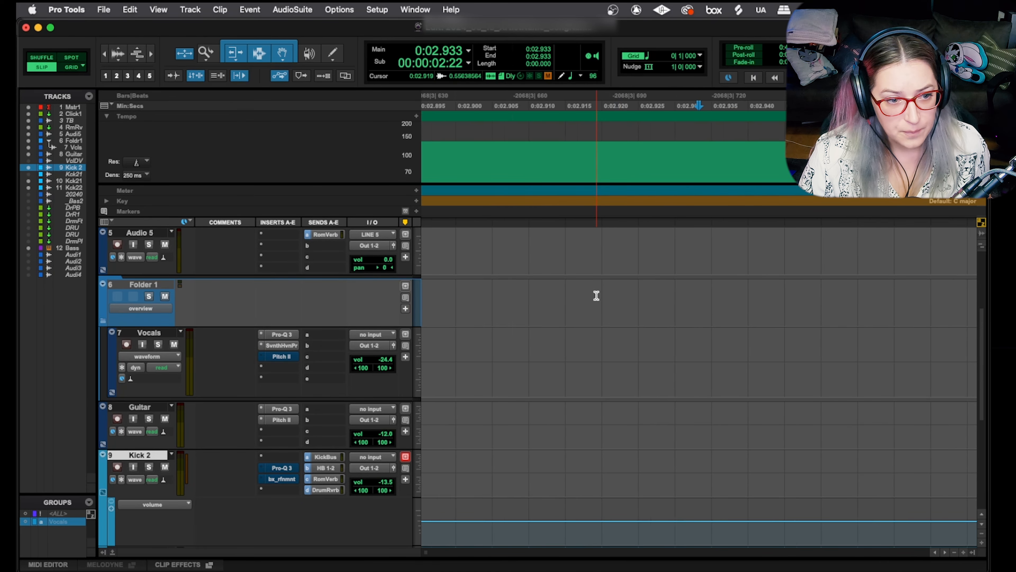
pyautogui.press('super+bracketleft')
pyautogui.press('super+bracketleft')
pyautogui.press('super+bracketleft')
pyautogui.press('super+bracketleft')
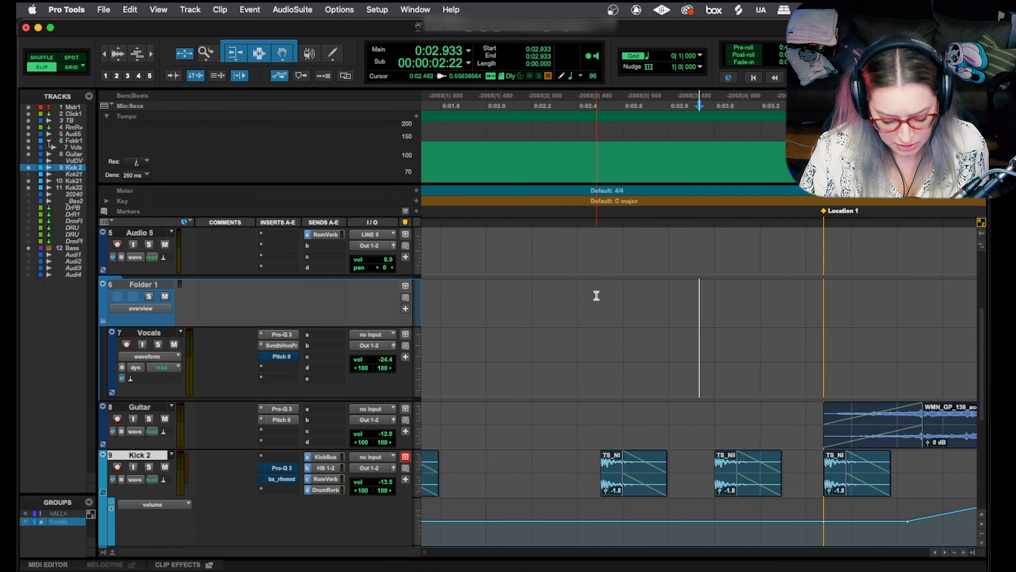
pyautogui.press('super+bracketleft')
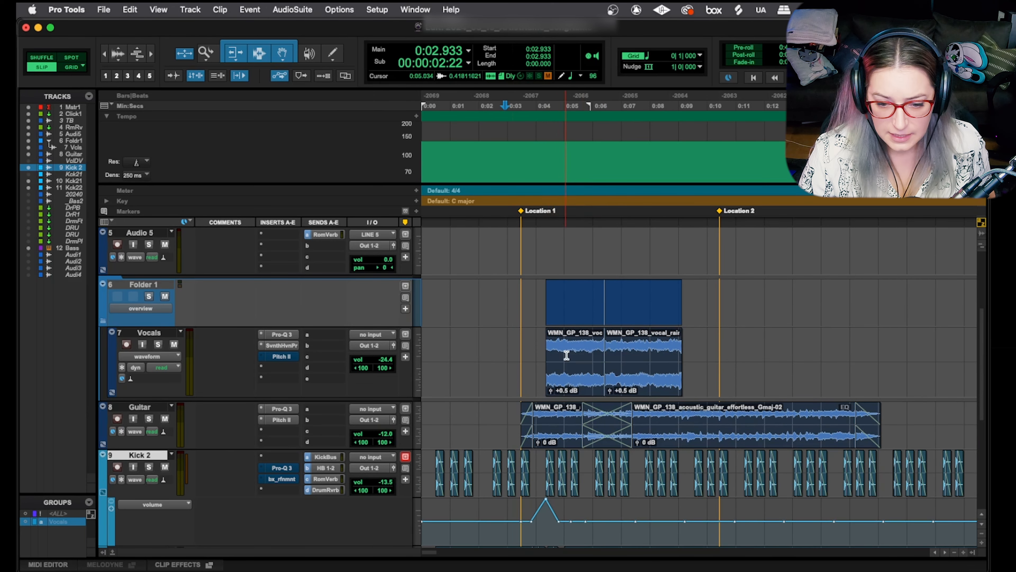
# Select the second acoustic guitar clip on the Guitar track, zoom in around its start, and zoom out to see the whole clip.
pyautogui.click(537, 352)
pyautogui.click(564, 436)
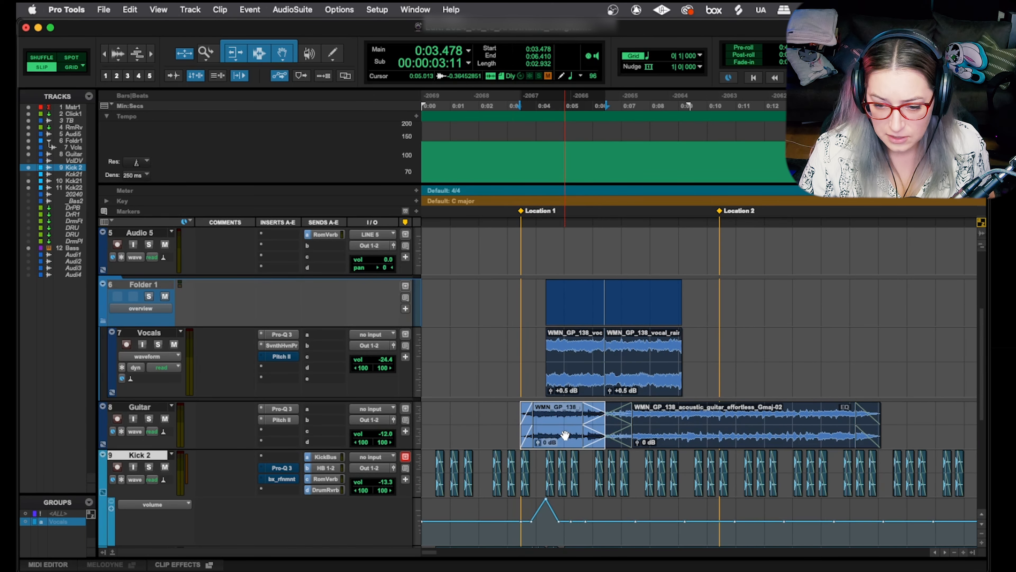
pyautogui.click(729, 438)
pyautogui.press('super+bracketright')
pyautogui.press('super+bracketright')
pyautogui.press('super+bracketright')
pyautogui.press('super+bracketright')
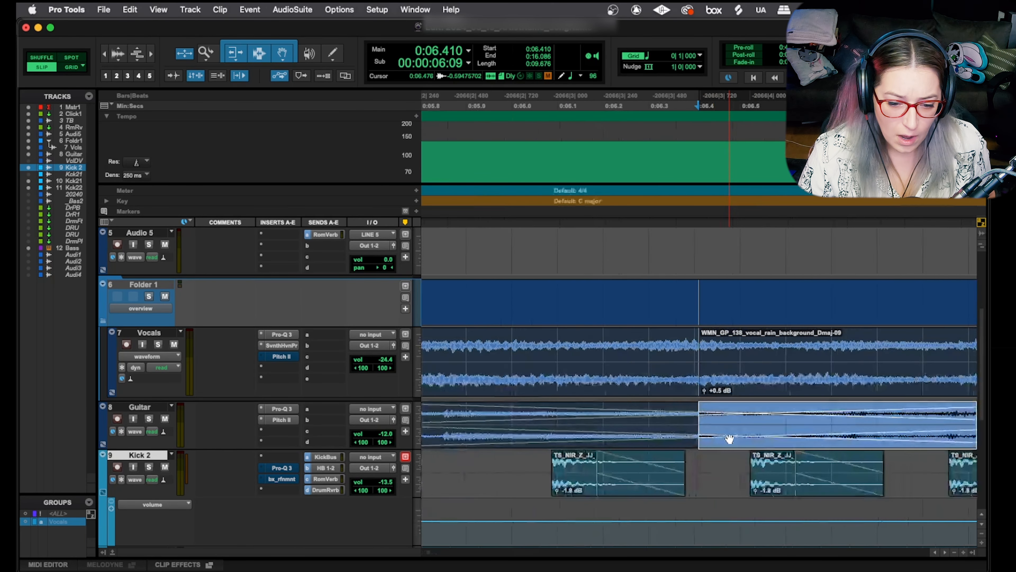
pyautogui.press('super+bracketleft')
pyautogui.press('super+bracketleft')
pyautogui.press('super+bracketleft')
pyautogui.press('super+bracketleft')
pyautogui.press('super+bracketleft')
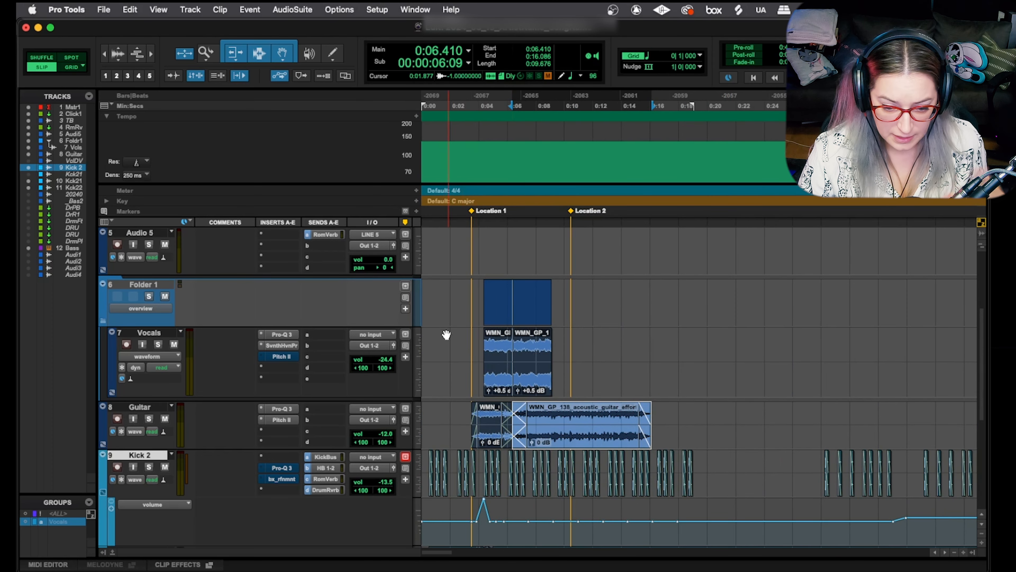
# Select the first clip on the Vocals track and zoom the timeline in and out around its start.
pyautogui.click(435, 342)
pyautogui.click(481, 376)
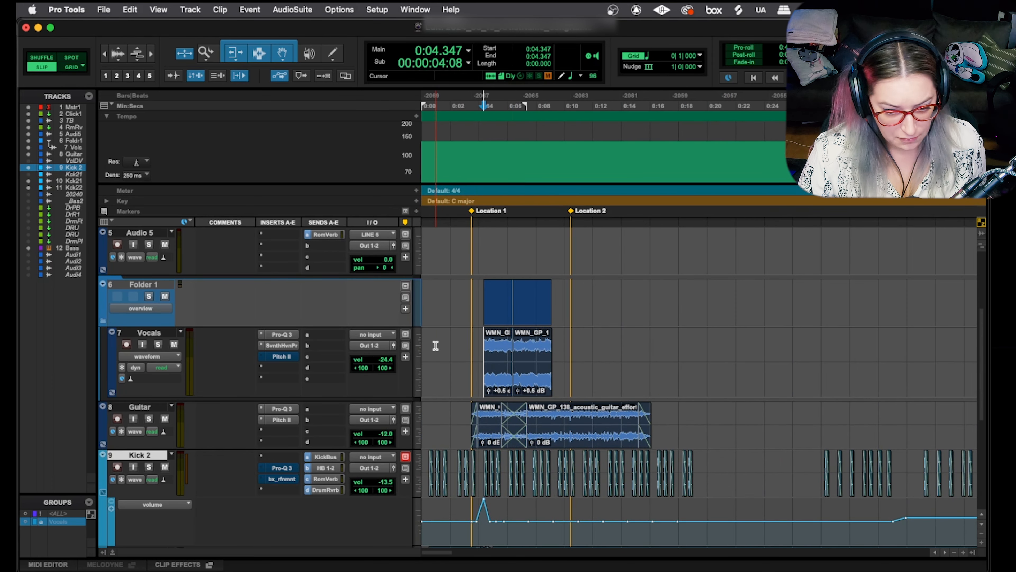
pyautogui.click(496, 382)
pyautogui.press('t')
pyautogui.press('t')
pyautogui.press('t')
pyautogui.press('t')
pyautogui.press('r')
pyautogui.press('r')
pyautogui.press('r')
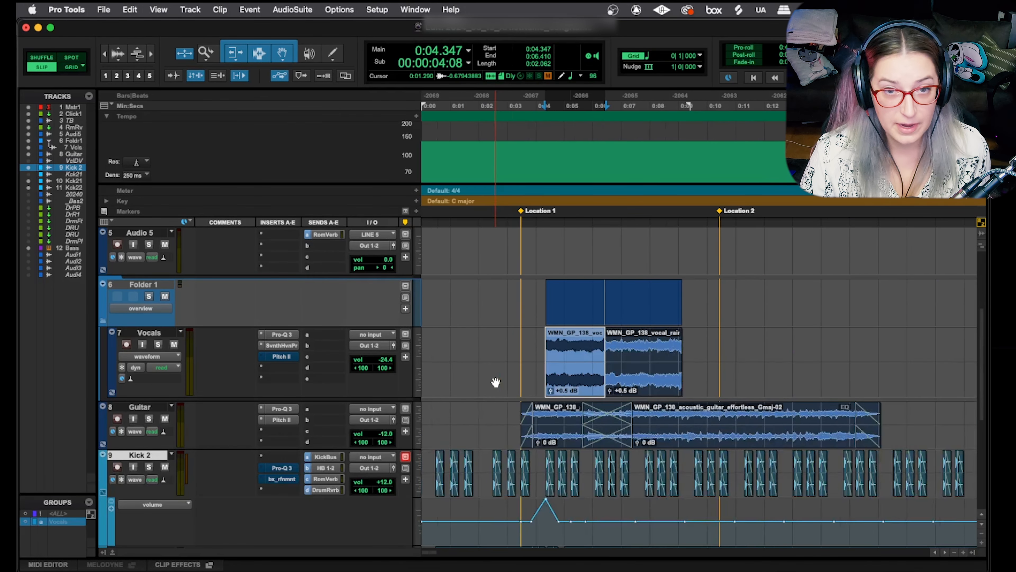
# Place the edit cursor just ahead of the first vocal clip and move it through the clip boundaries on the Vocals track.
pyautogui.click(541, 350)
pyautogui.press('Tab')
pyautogui.press('Tab')
pyautogui.press('Tab')
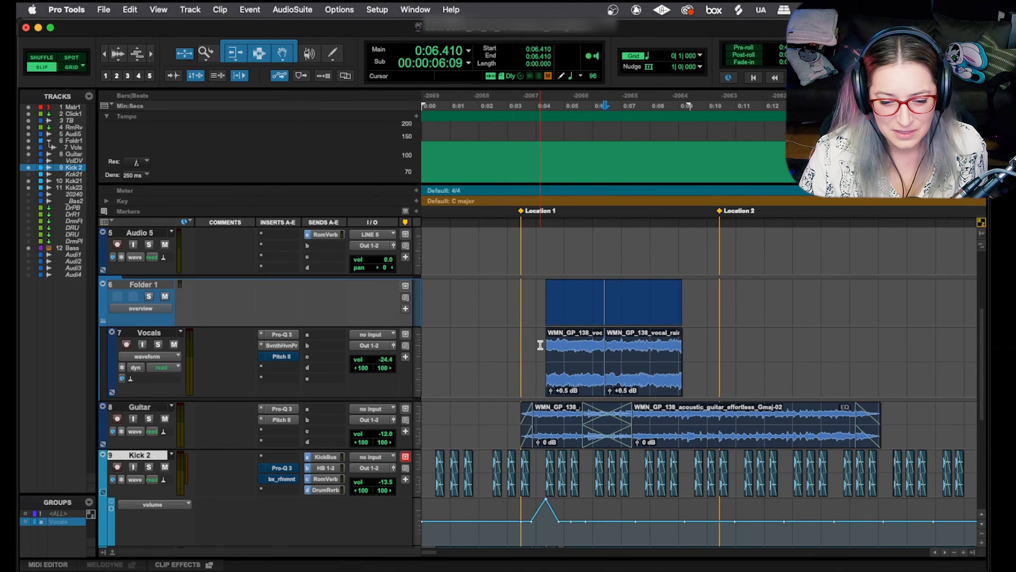
# Select the second acoustic guitar clip and zoom in closely on its end at about 0:16.086.
pyautogui.click(747, 439)
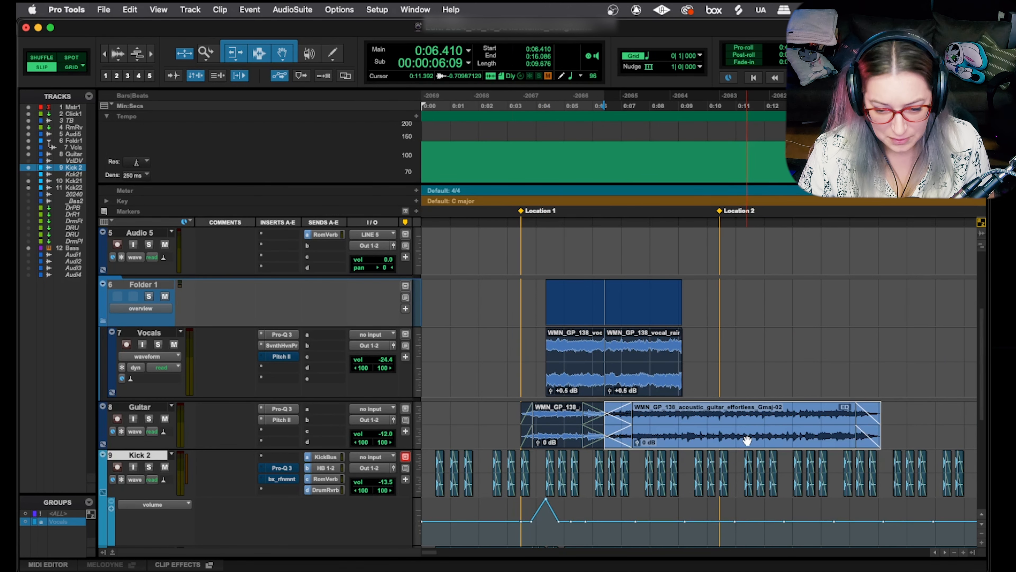
pyautogui.press('t')
pyautogui.press('t')
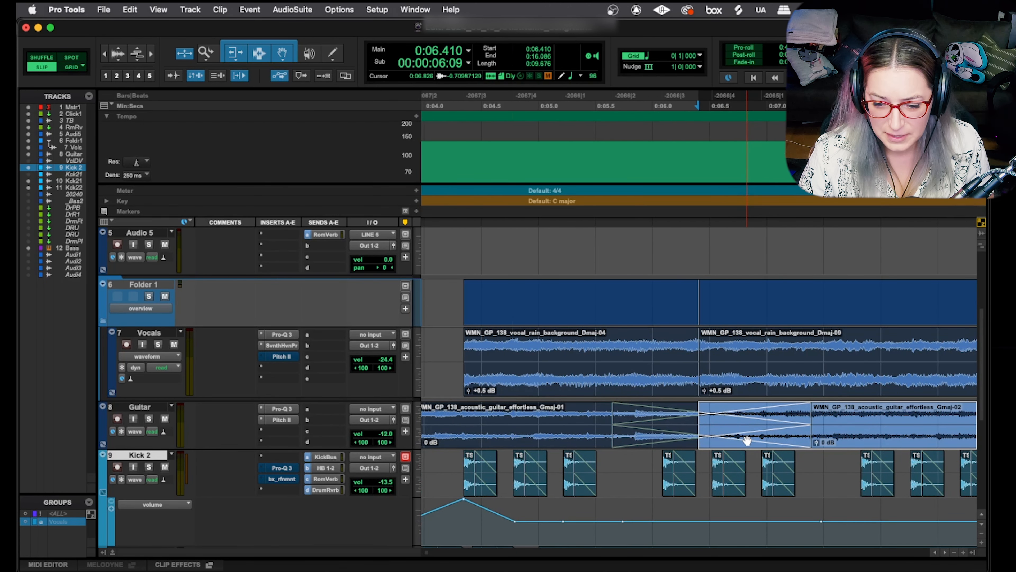
pyautogui.hscroll(10, 747, 440)
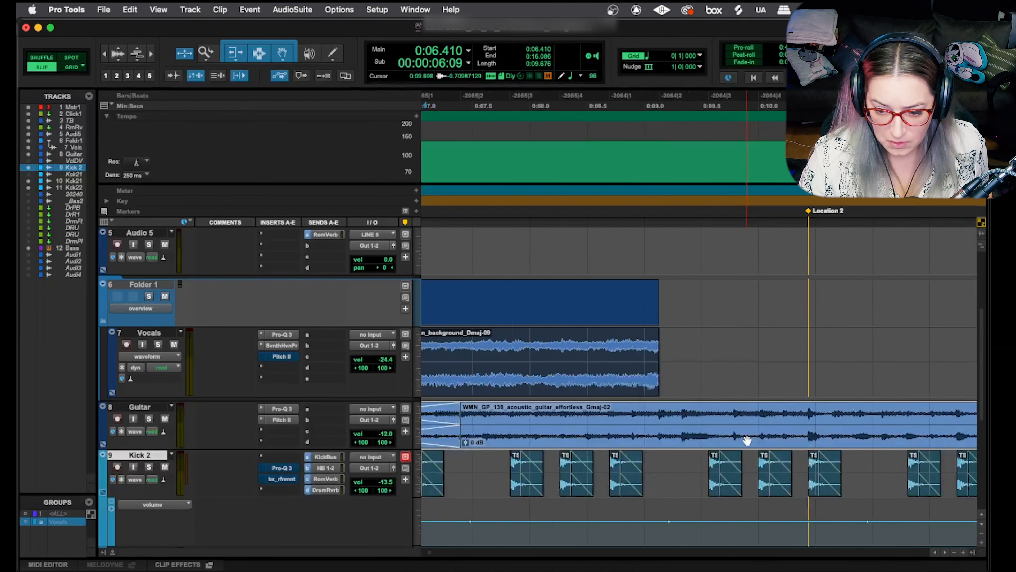
pyautogui.hscroll(15, 747, 440)
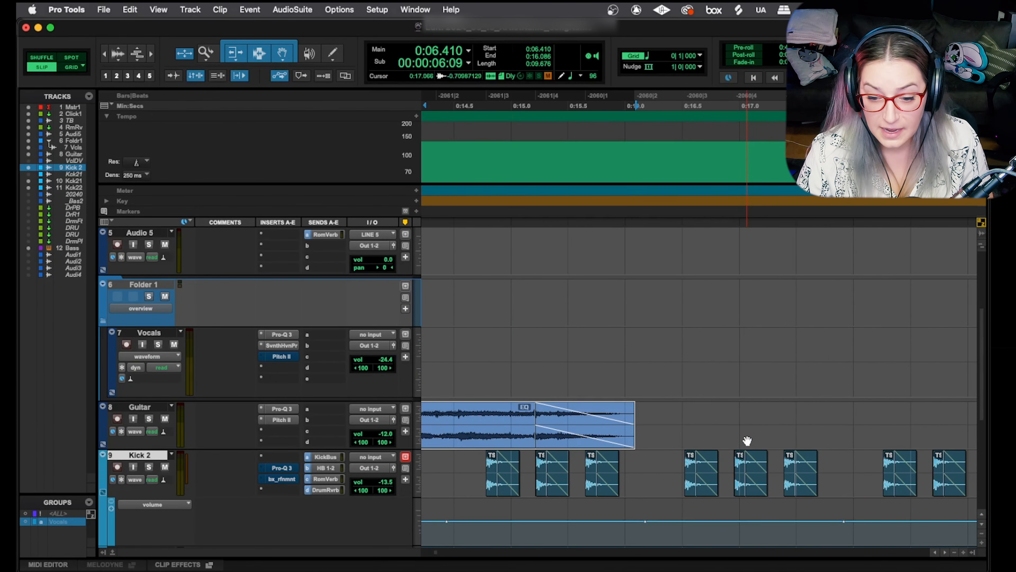
pyautogui.press('t')
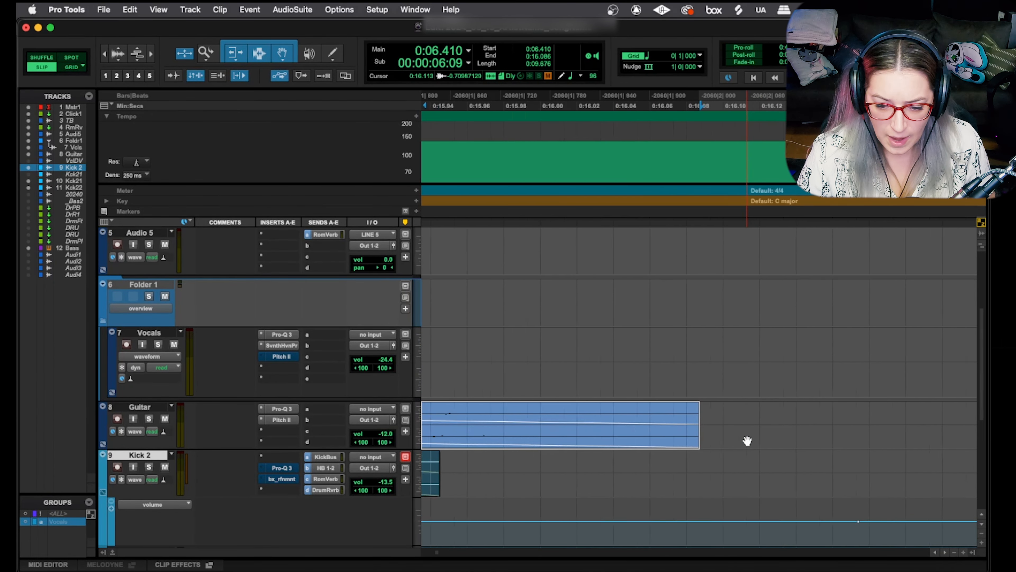
pyautogui.press('t')
pyautogui.press('t')
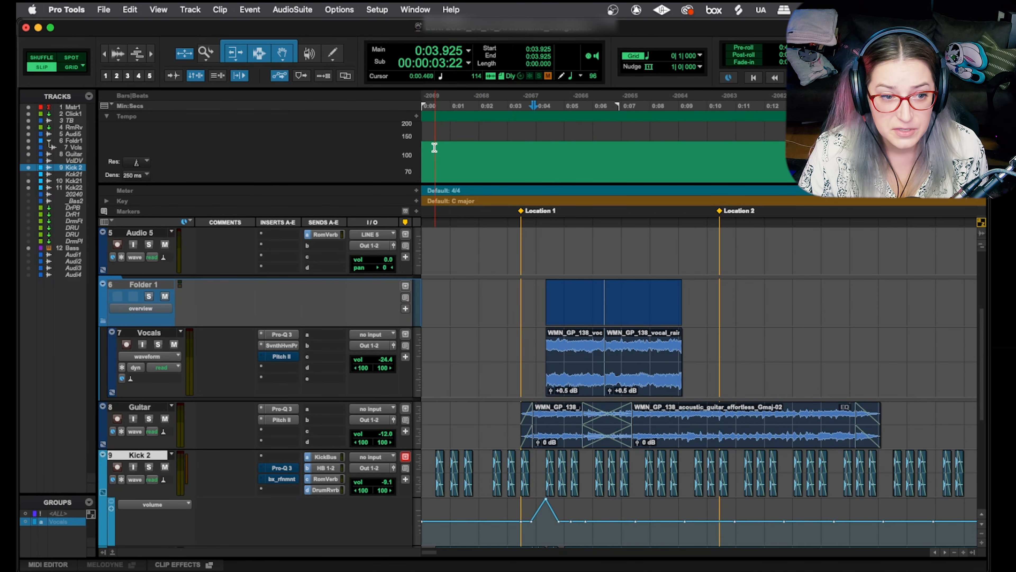
# Set the 1-5 Number Keys Control editing preference to Clip Effects Presets and save the preferences.
pyautogui.click(383, 9)
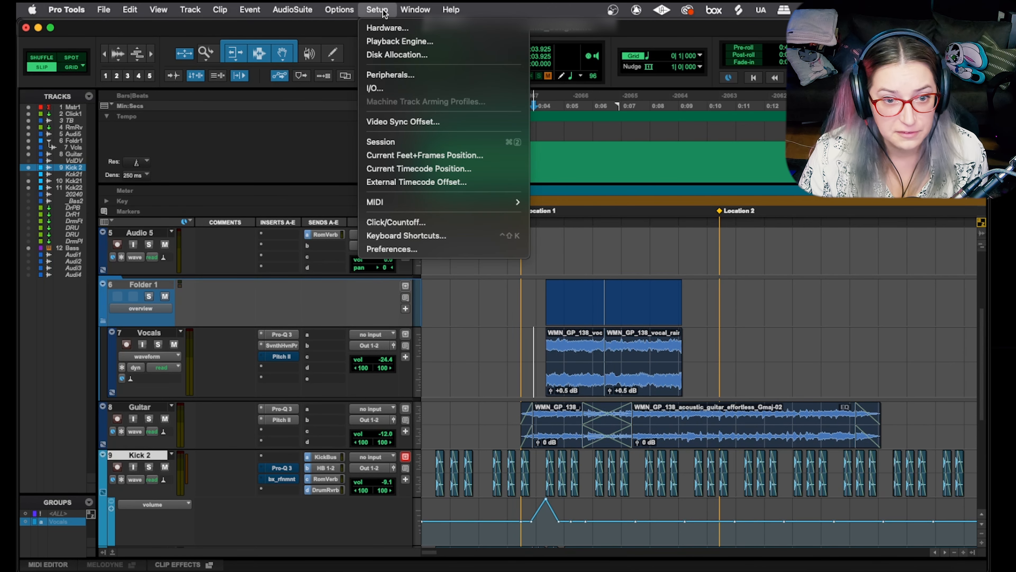
pyautogui.click(417, 249)
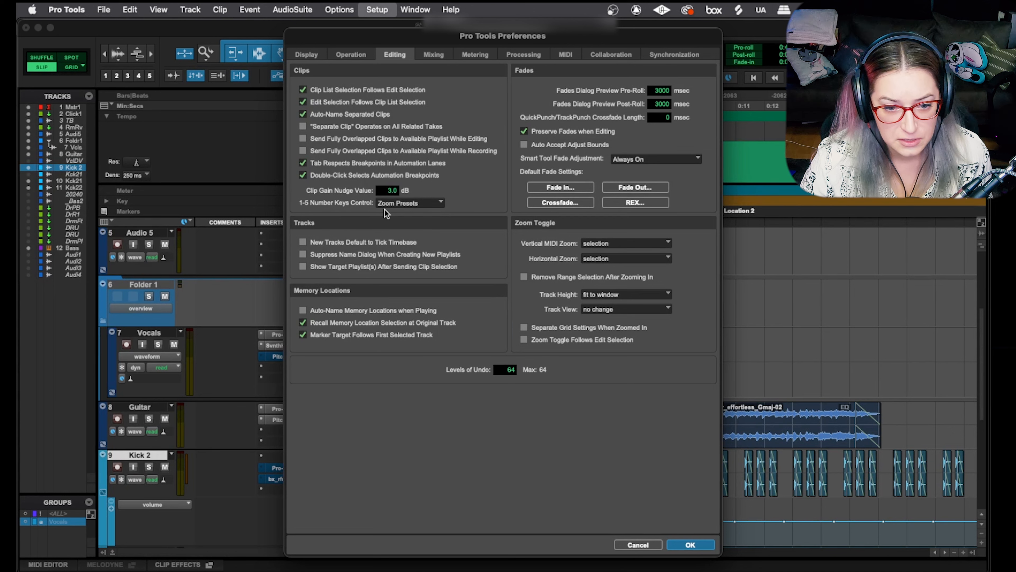
pyautogui.click(426, 203)
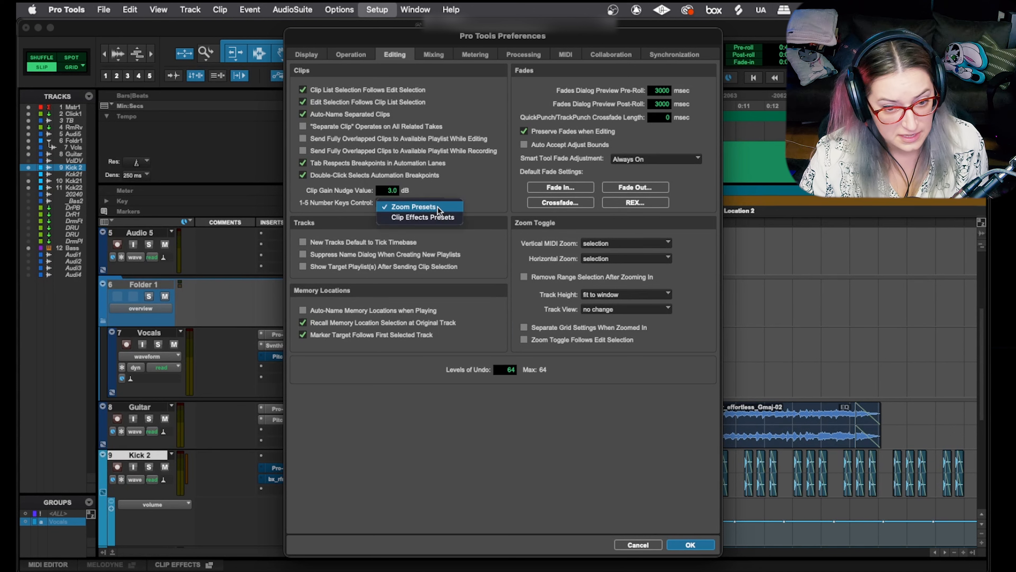
pyautogui.click(456, 219)
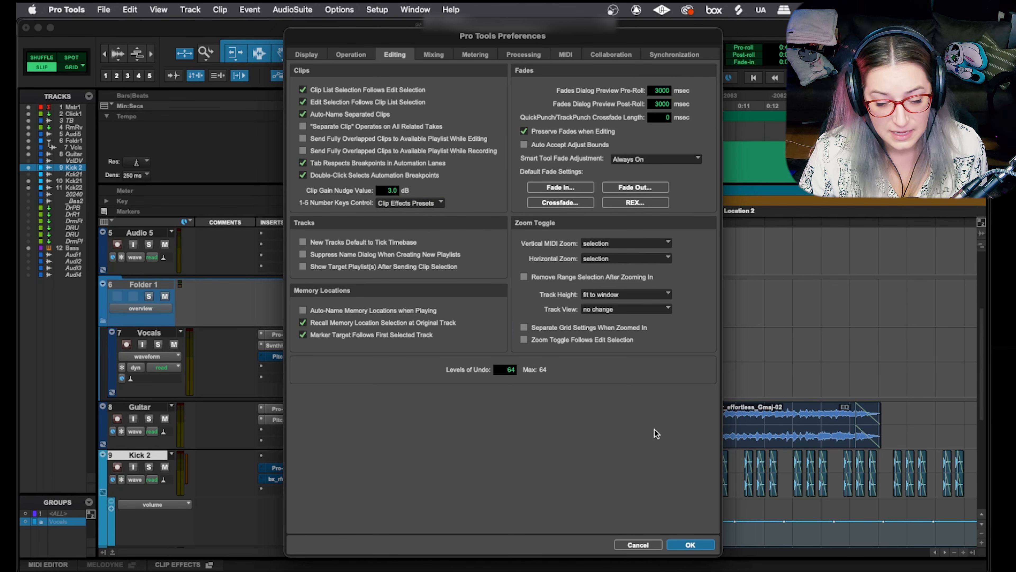
pyautogui.click(690, 545)
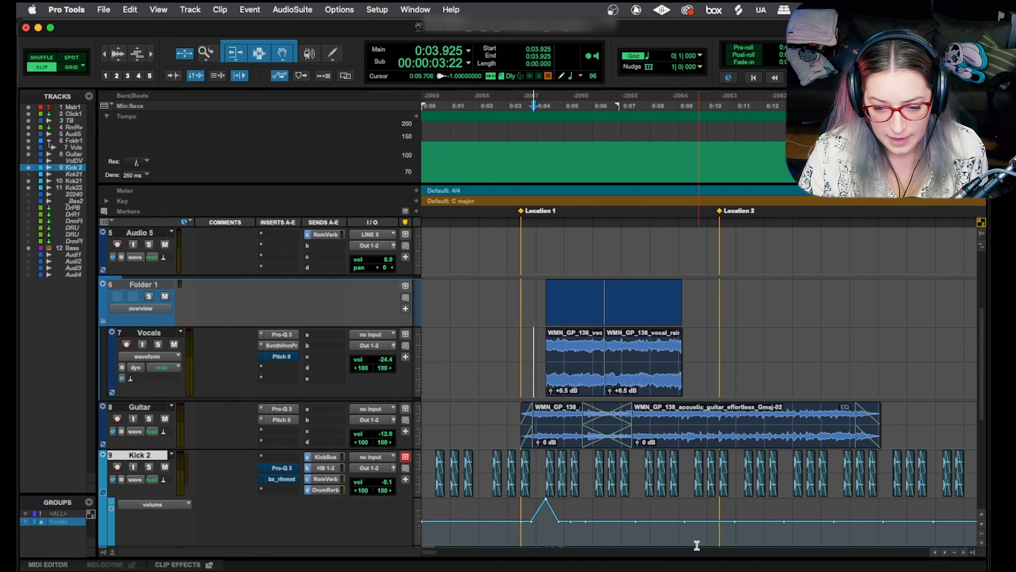
# Show the clip effects for the second acoustic guitar clip and enable its EQ section.
pyautogui.click(650, 434)
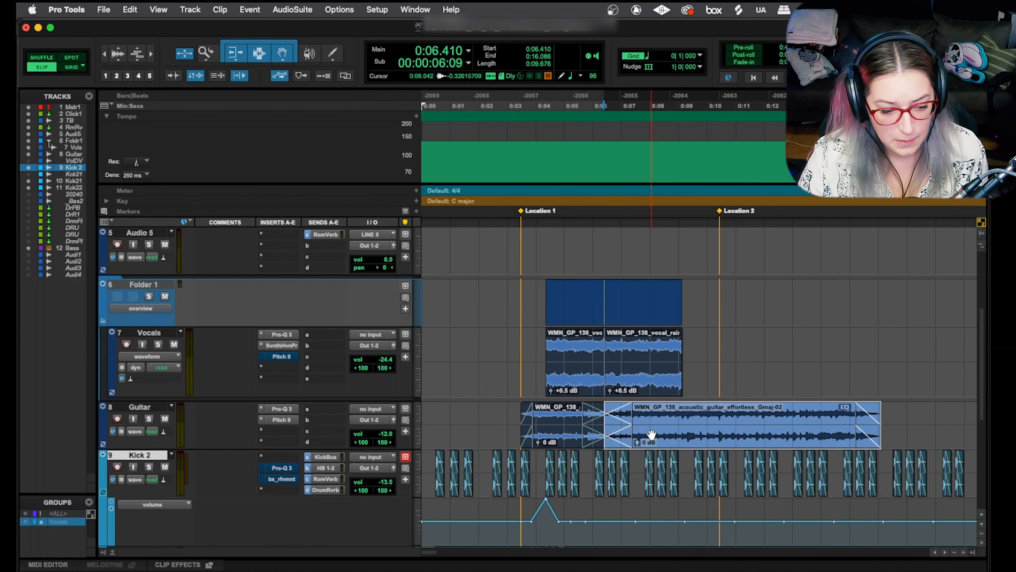
pyautogui.click(168, 565)
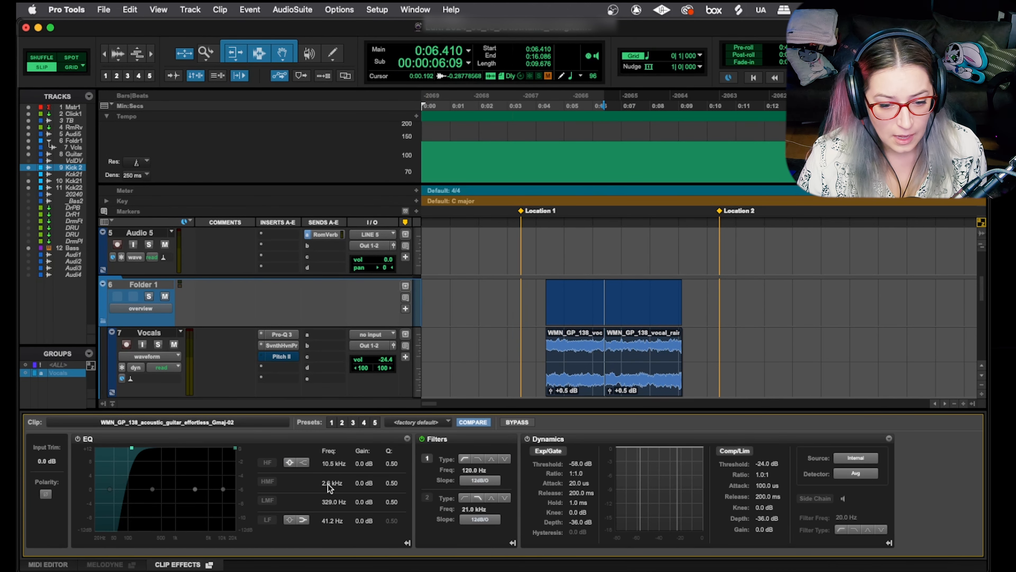
pyautogui.click(78, 439)
pyautogui.click(77, 439)
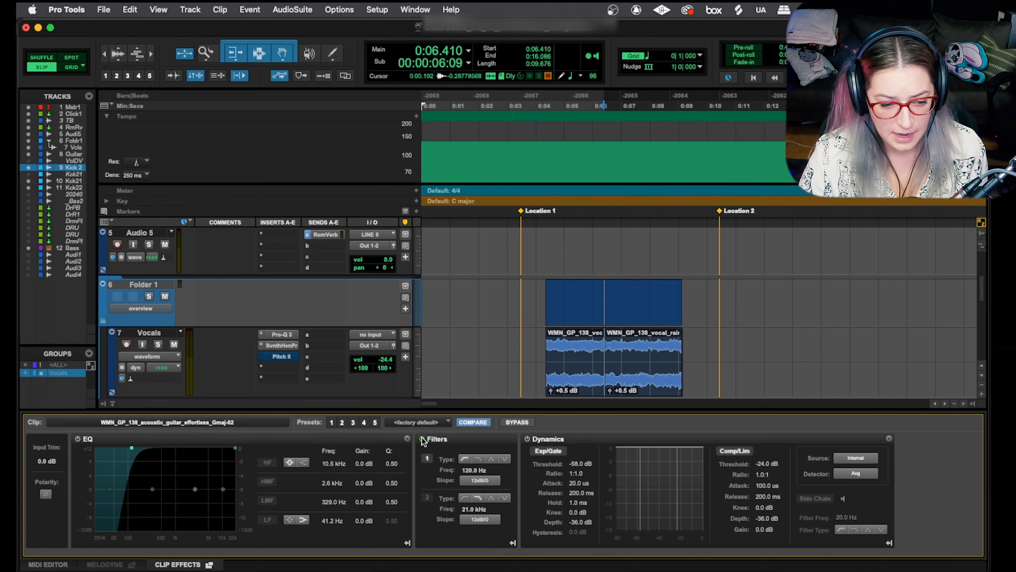
pyautogui.click(78, 439)
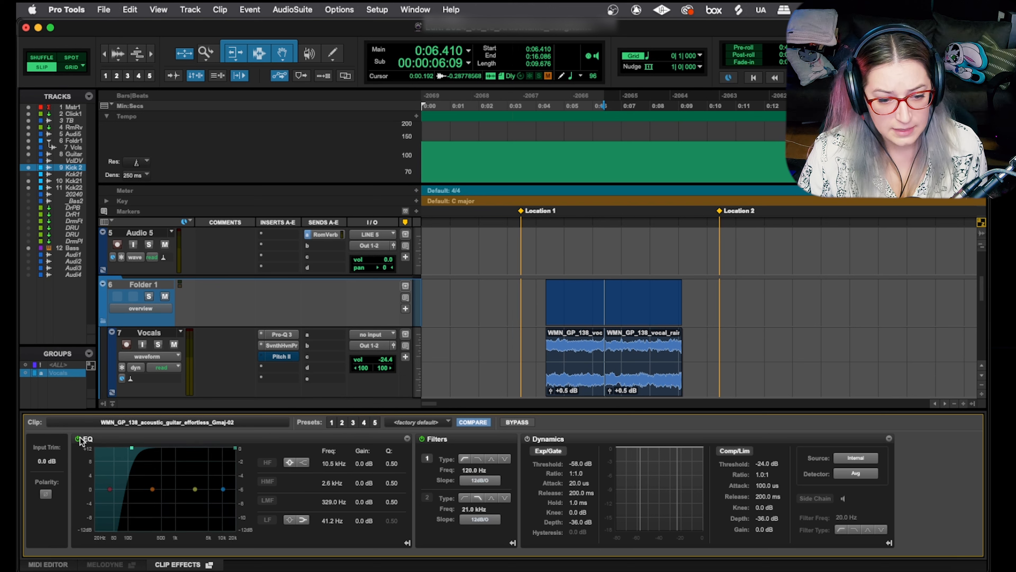
# Cut the EQ's LMF band to about -6.4 dB at 359 Hz, and cycle through clip effects presets 1 to 5 and back to 1.
pyautogui.moveTo(151, 491); pyautogui.dragTo(154, 512)
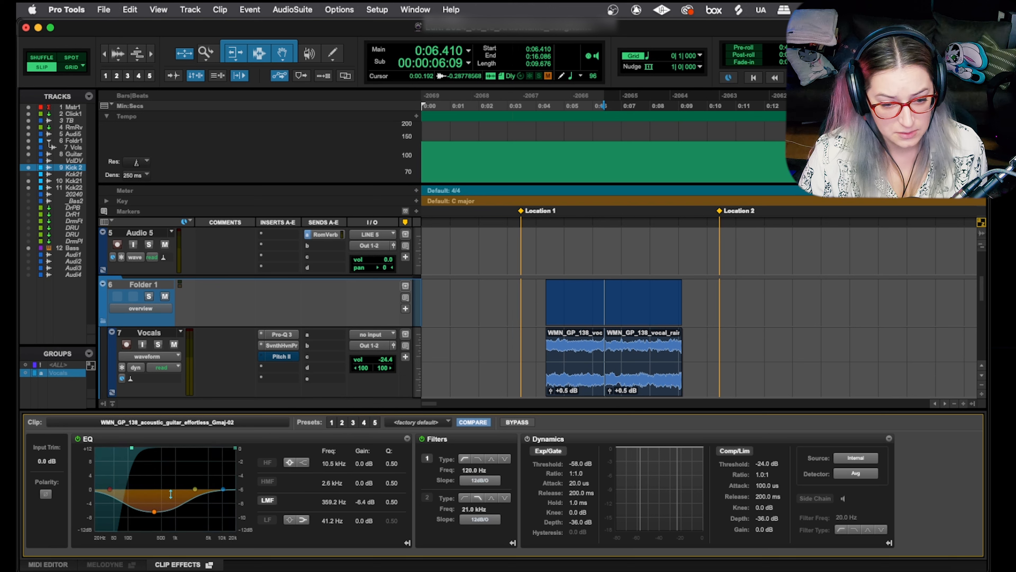
pyautogui.click(331, 423)
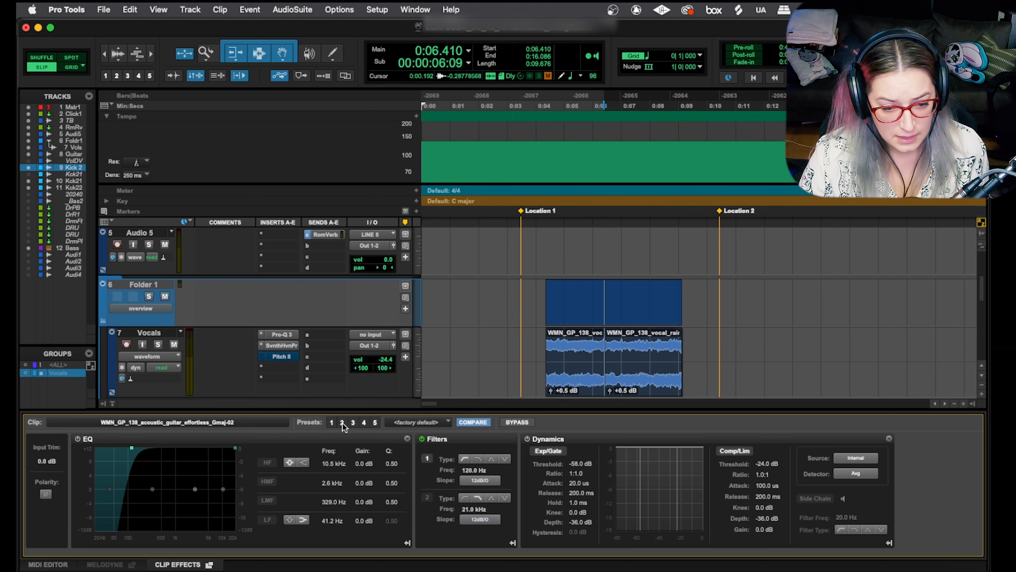
pyautogui.click(353, 424)
pyautogui.click(364, 423)
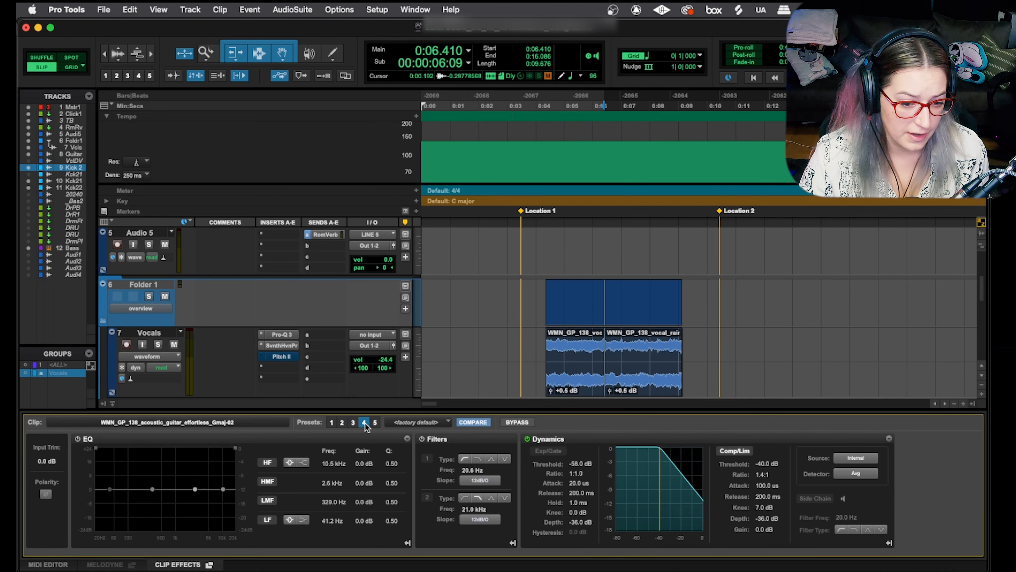
pyautogui.click(375, 423)
pyautogui.click(364, 423)
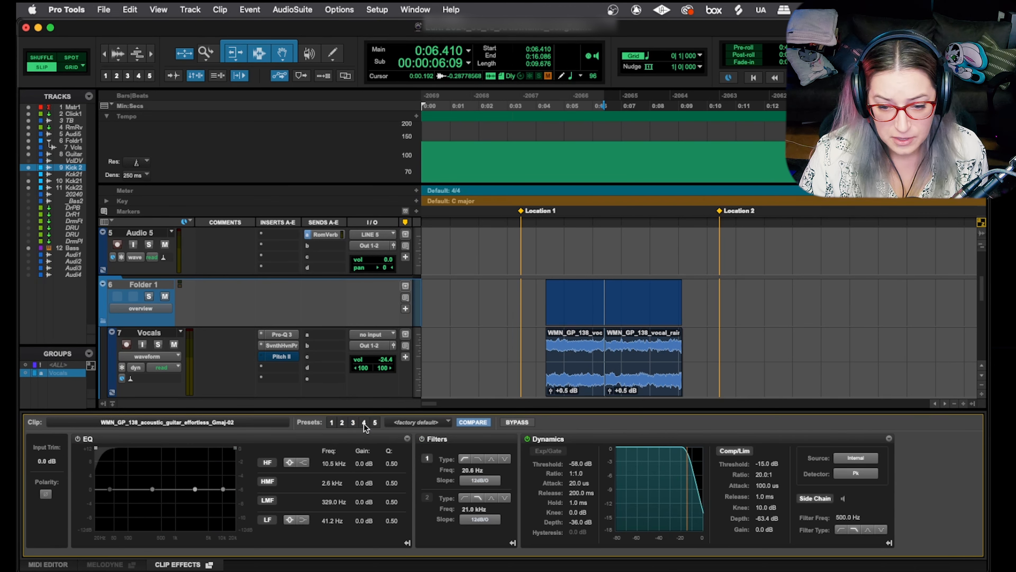
pyautogui.click(365, 423)
pyautogui.click(355, 424)
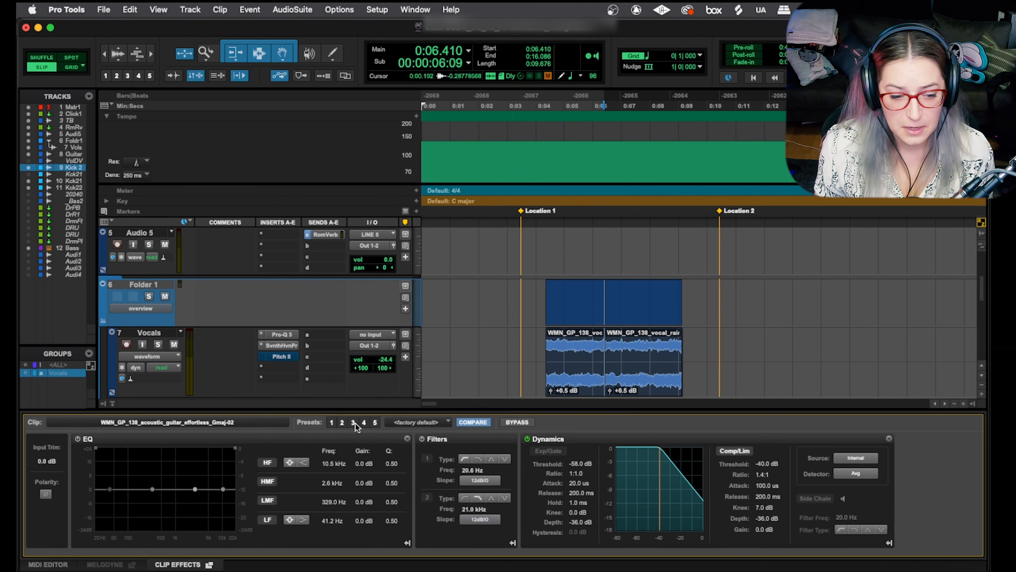
pyautogui.click(341, 423)
pyautogui.click(331, 423)
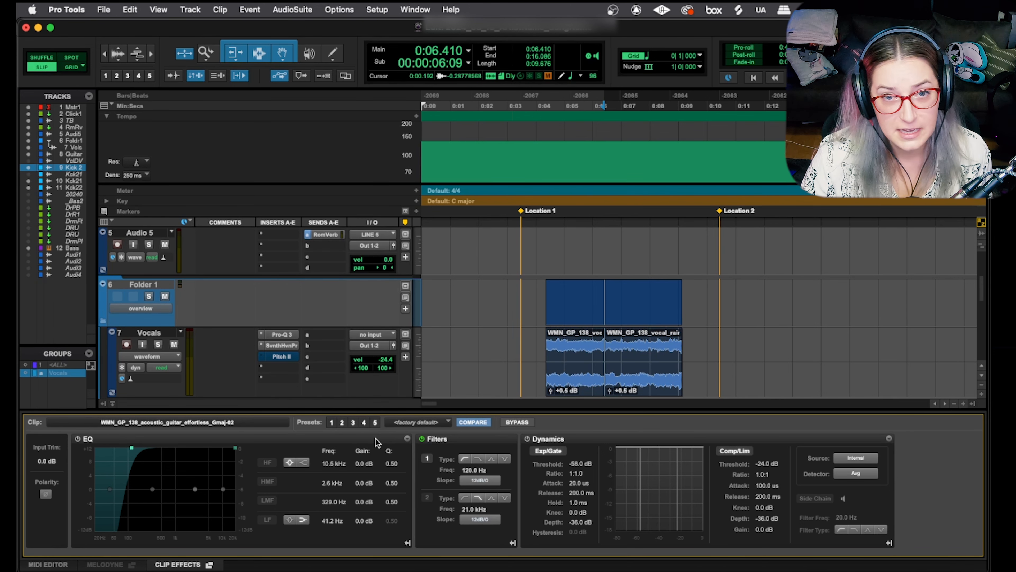
# Recall the clip effects presets with the number shortcuts, cycling through them and ending on preset 2.
pyautogui.press('2')
pyautogui.press('3')
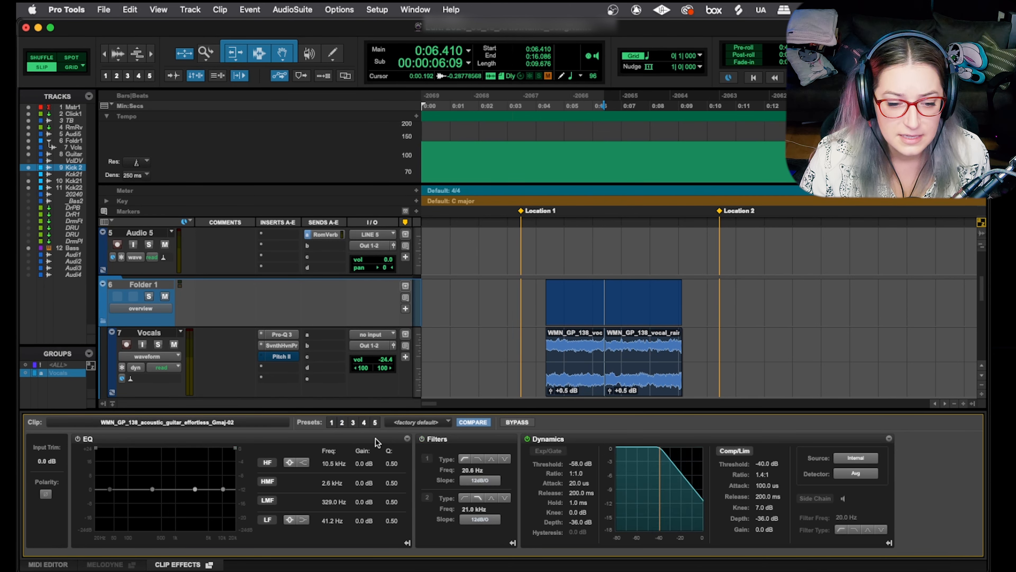
pyautogui.press('4')
pyautogui.press('5')
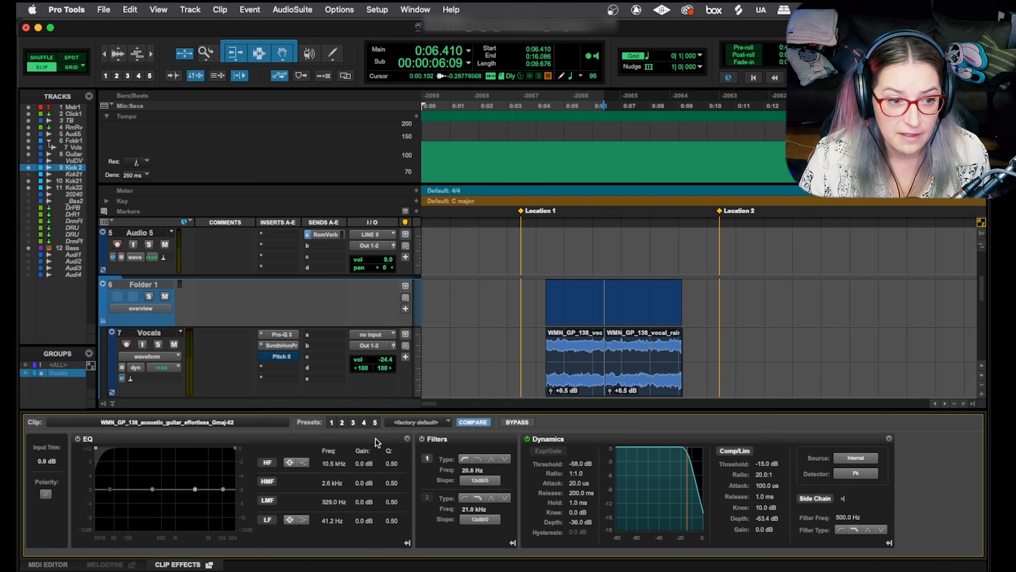
pyautogui.press('1')
pyautogui.press('3')
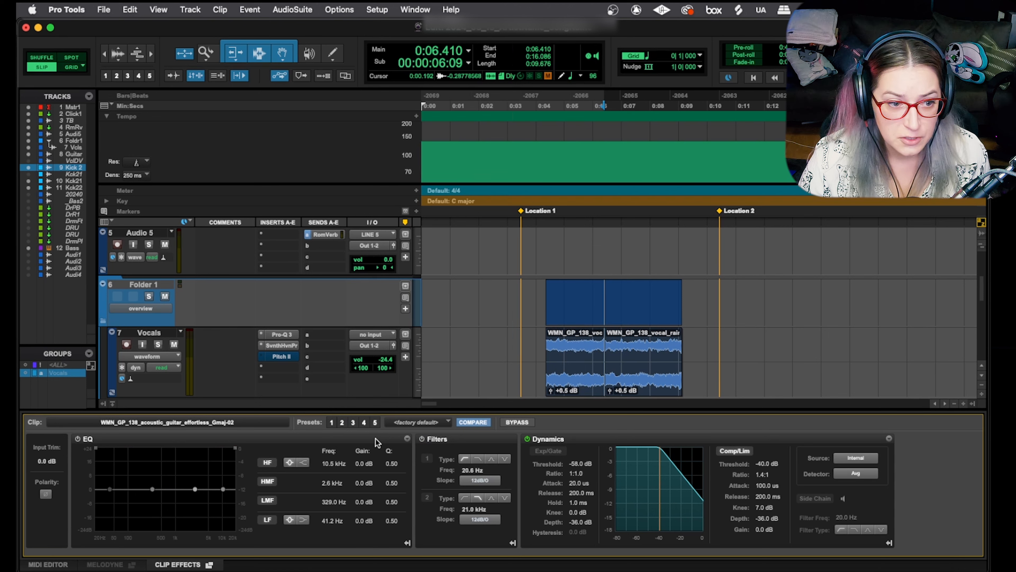
pyautogui.press('2')
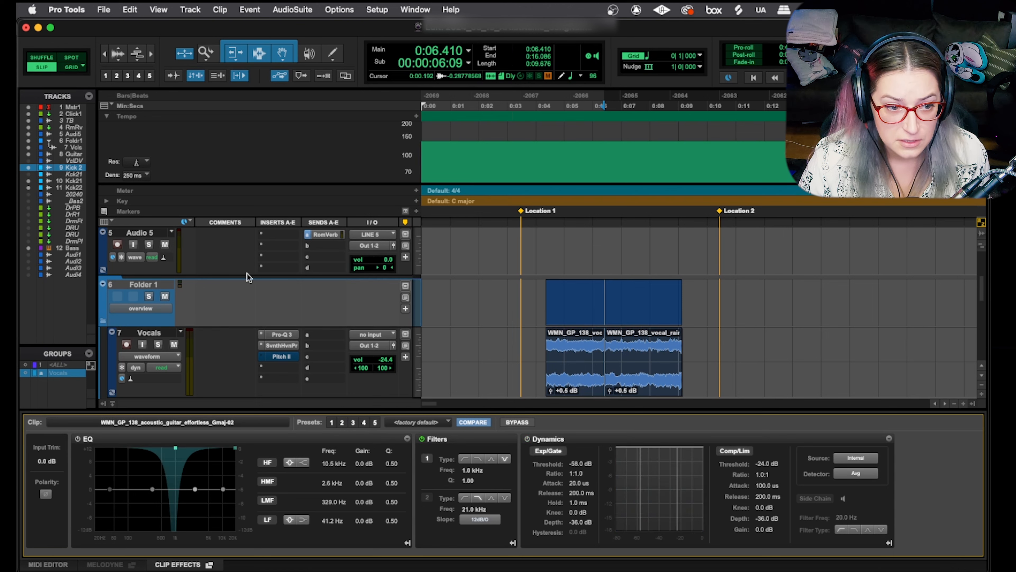
# Recall zoom presets 1, 2 and 3 in turn to compare the timeline views.
pyautogui.click(106, 76)
pyautogui.click(116, 76)
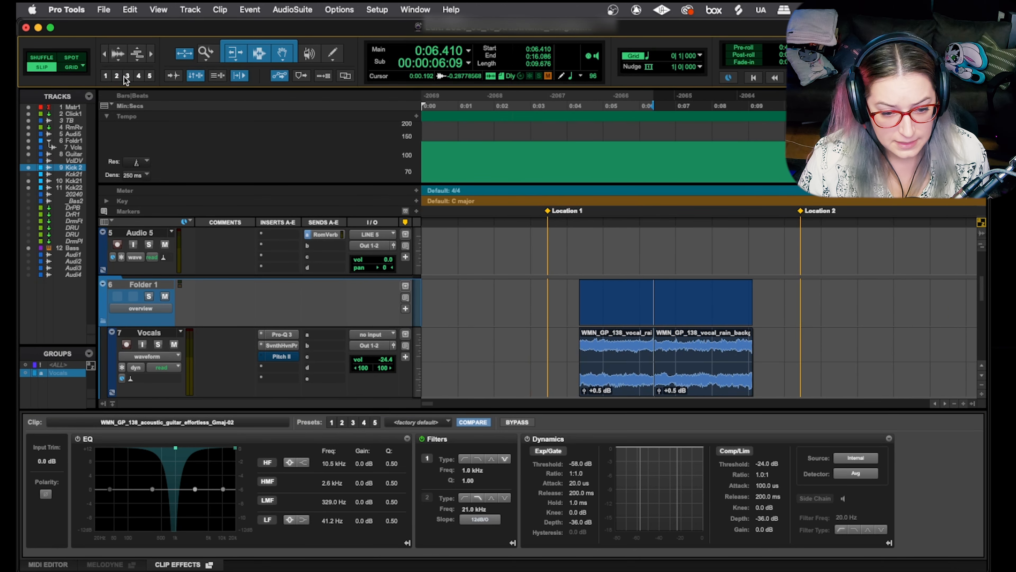
pyautogui.click(127, 76)
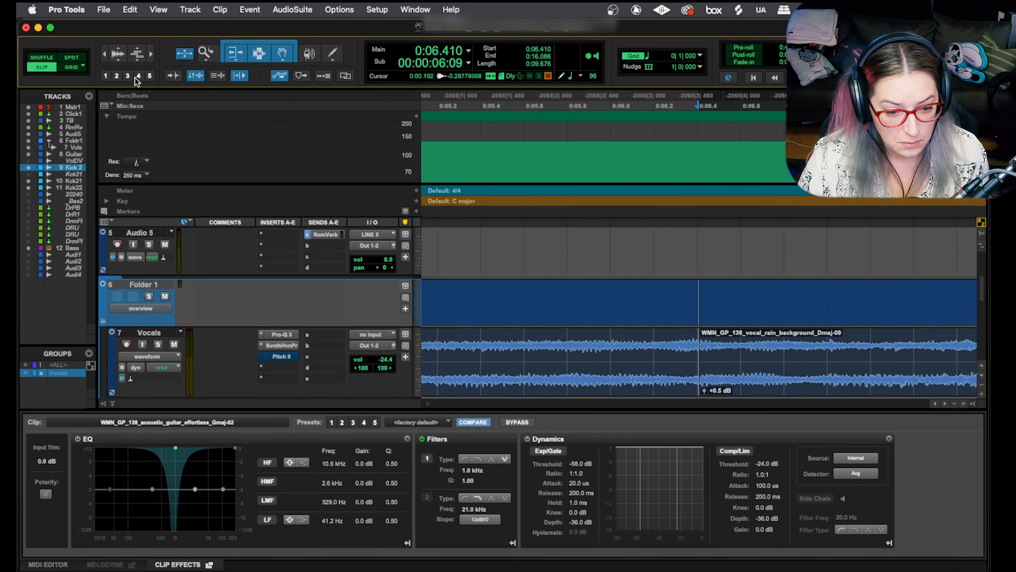
# Load the clip effects presets one by one on the acoustic guitar clip, ending on preset 5, and hide the clip effects view.
pyautogui.click(353, 421)
pyautogui.click(332, 422)
pyautogui.click(342, 422)
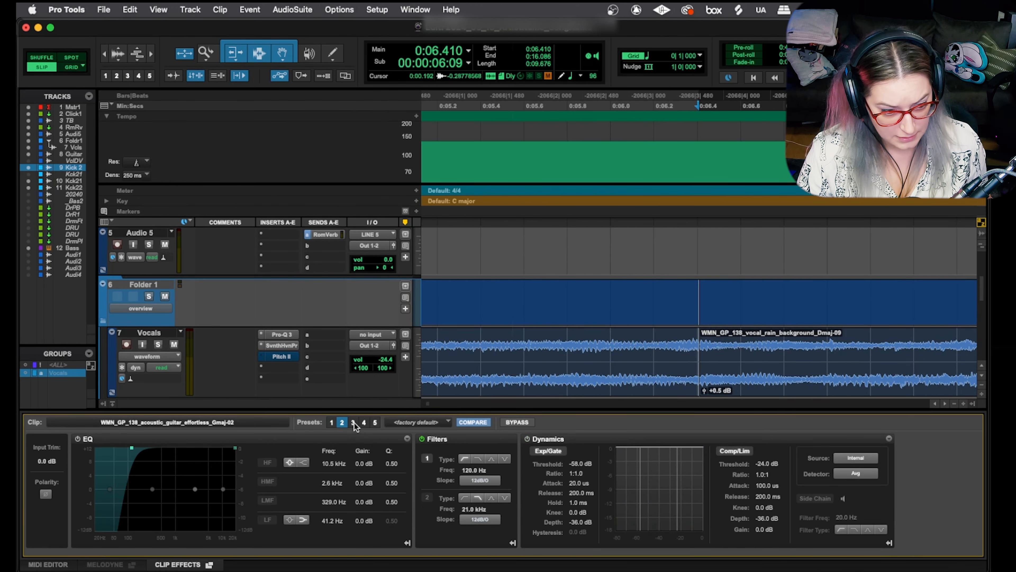
pyautogui.click(352, 421)
pyautogui.click(354, 421)
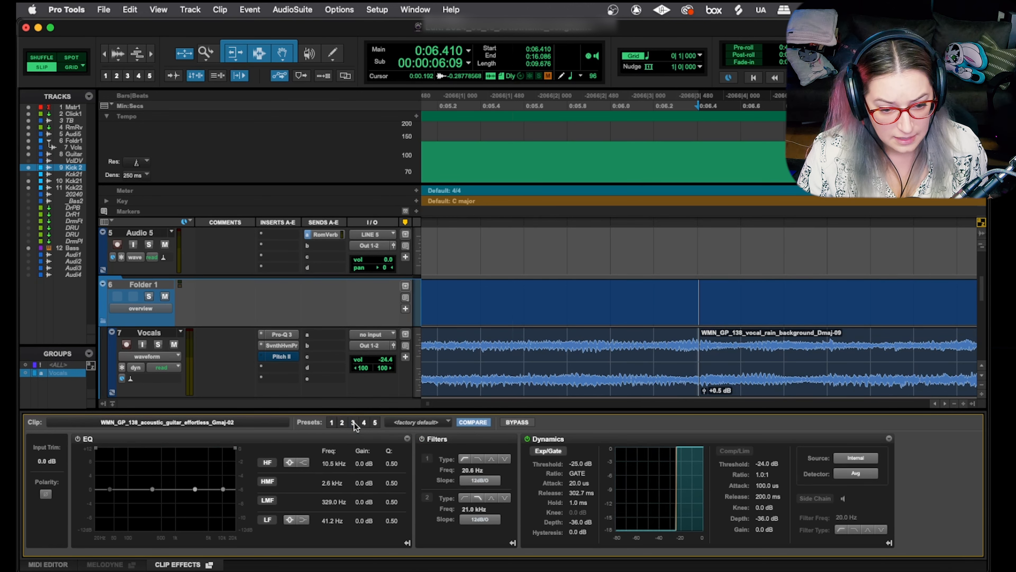
pyautogui.click(353, 423)
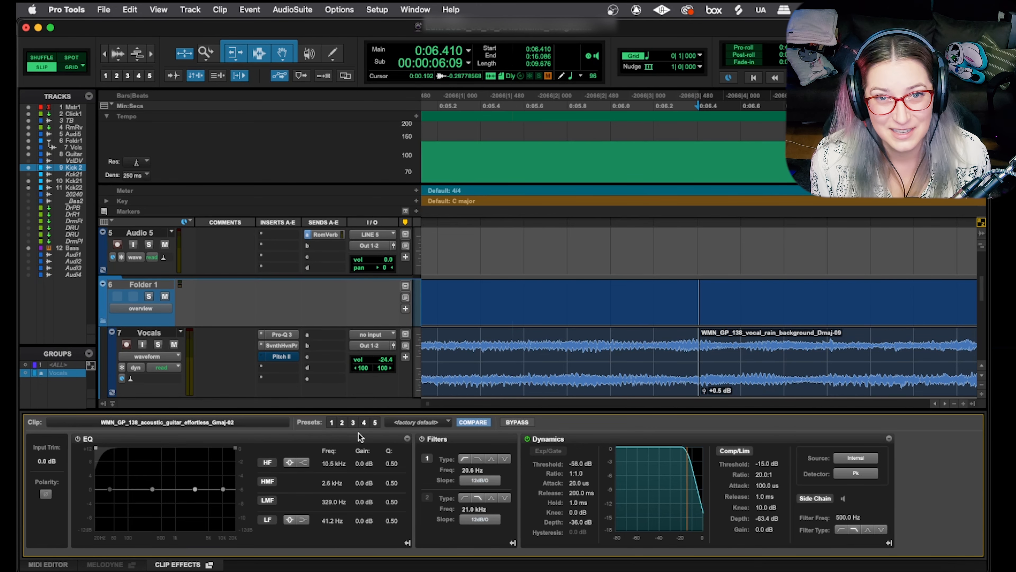
pyautogui.click(180, 565)
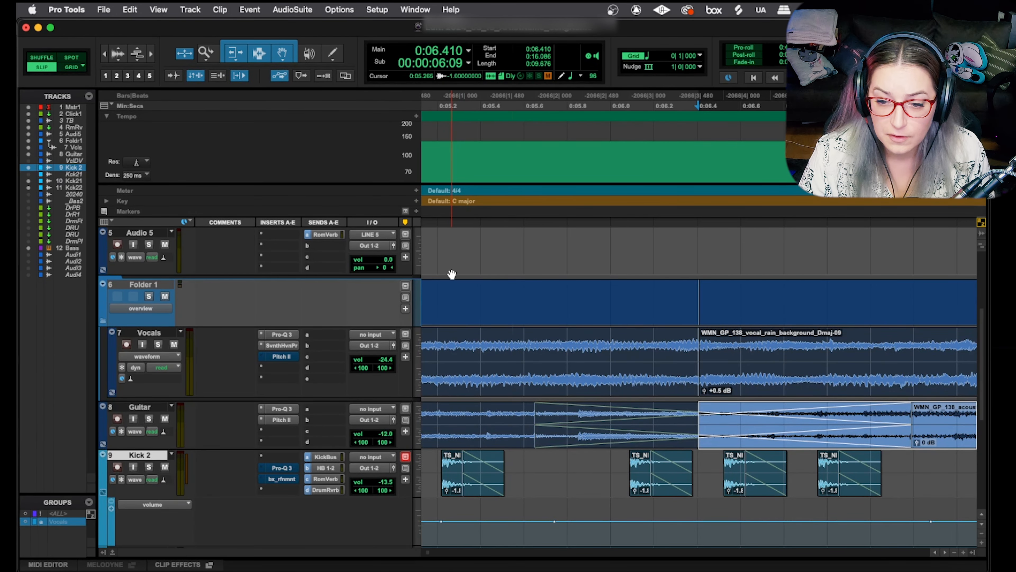
# Place the edit cursor on Audio 5 and make multitrack selections, ending with Room Reverb through Folder 1 from about 0:02.160 to 0:09.483.
pyautogui.click(519, 239)
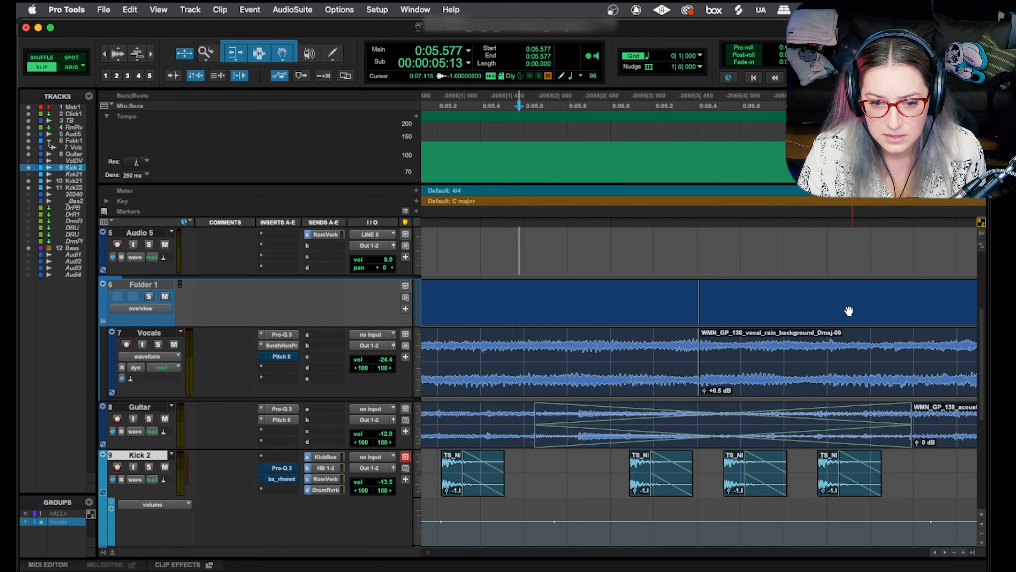
pyautogui.click(566, 240)
pyautogui.press('super+bracketleft')
pyautogui.press('super+bracketleft')
pyautogui.moveTo(543, 295); pyautogui.dragTo(781, 495)
pyautogui.moveTo(868, 305); pyautogui.dragTo(470, 294)
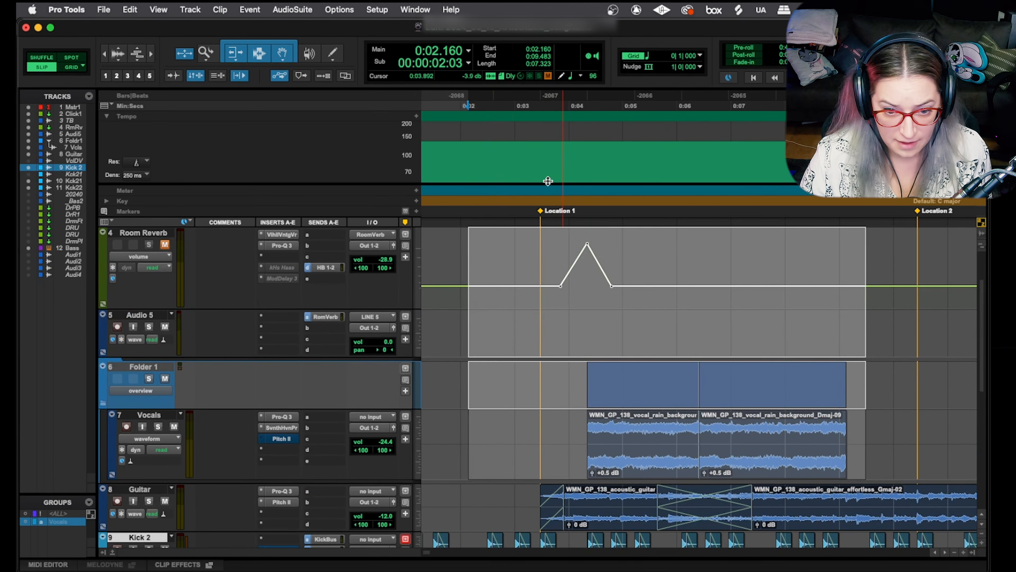
# Make ranges in the Min:Secs ruler, including about 0:02.857 to 0:05.928, and place the timeline cursor at about 0:08.595.
pyautogui.click(488, 106)
pyautogui.moveTo(506, 105); pyautogui.dragTo(676, 122)
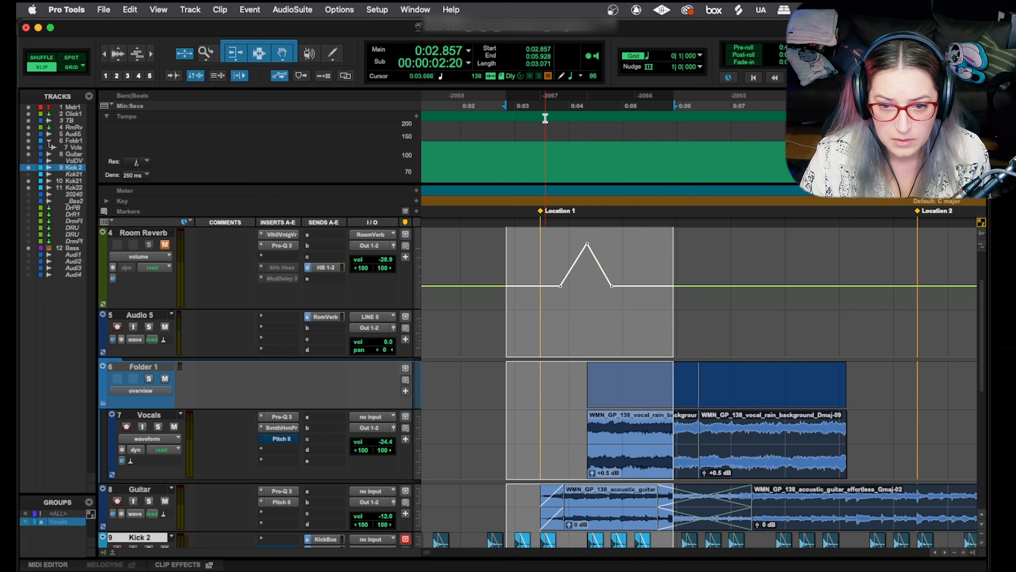
pyautogui.click(638, 105)
pyautogui.click(749, 106)
pyautogui.moveTo(495, 105); pyautogui.dragTo(761, 103)
pyautogui.click(817, 105)
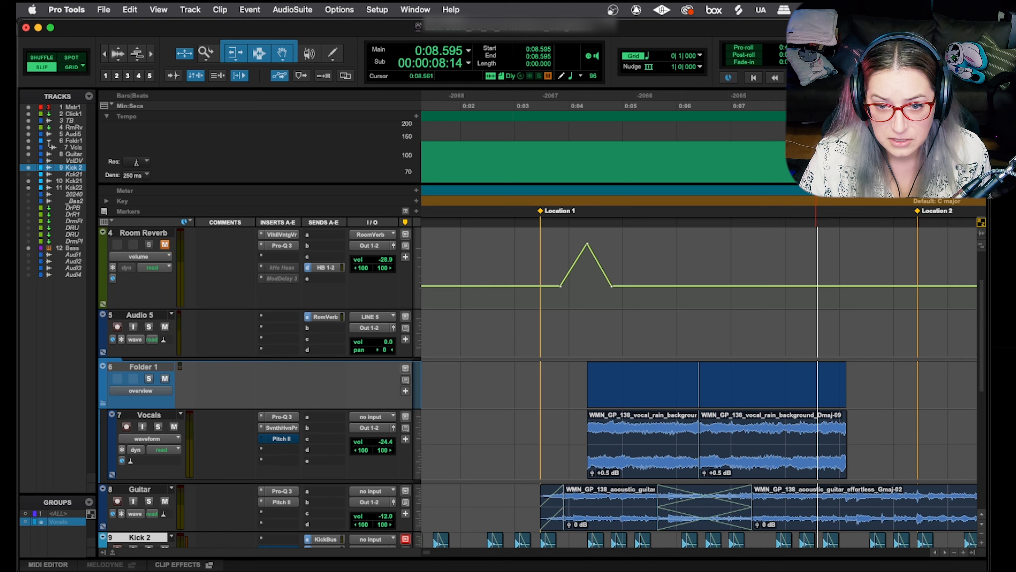
# Select Room Reverb and Audio 5 from about 0:04.803 to 0:07.380 and turn off Link Timeline and Edit Selection.
pyautogui.click(755, 105)
pyautogui.moveTo(717, 104); pyautogui.dragTo(521, 106)
pyautogui.moveTo(611, 316); pyautogui.dragTo(751, 306)
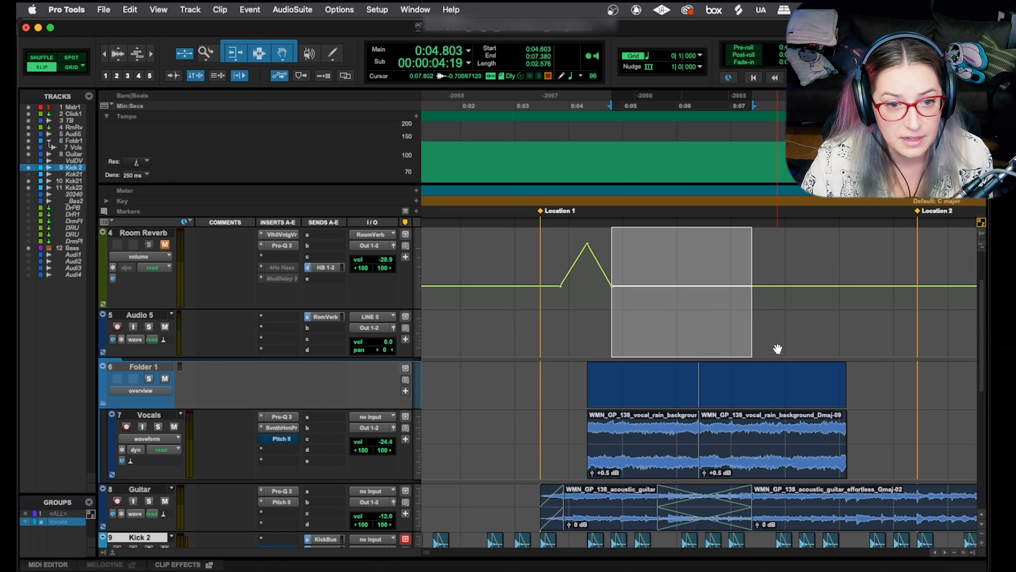
pyautogui.click(340, 9)
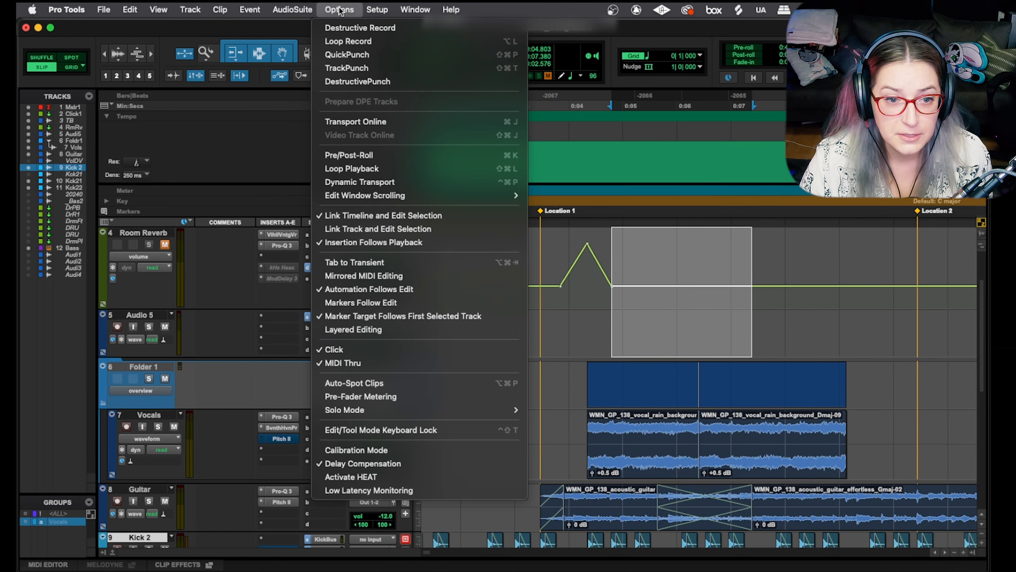
pyautogui.click(472, 216)
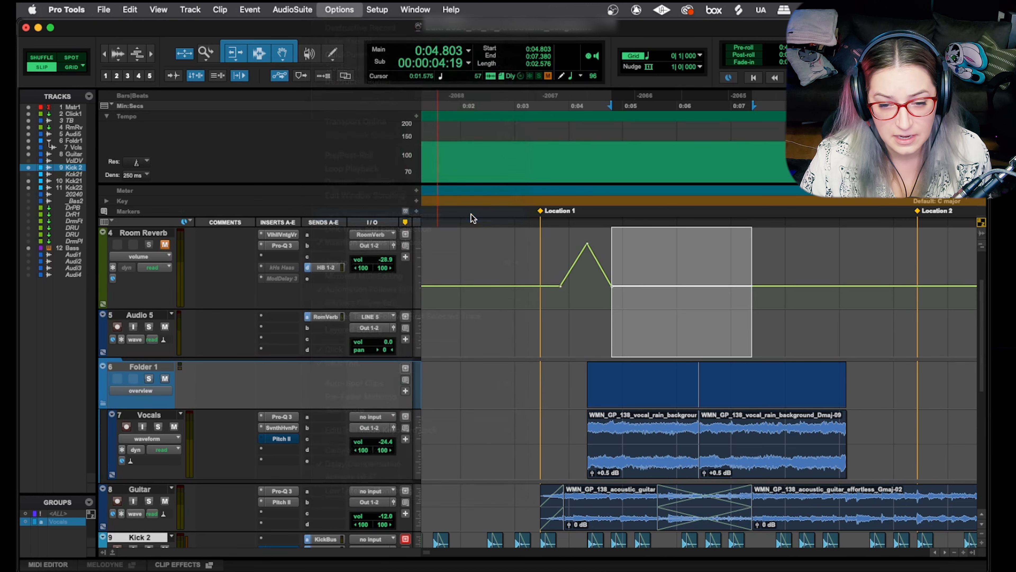
# Make independent edit selections on Room Reverb, including about 0:05.771 to 0:07.098, and on Folder 1 across the vocal clip boundary.
pyautogui.click(624, 265)
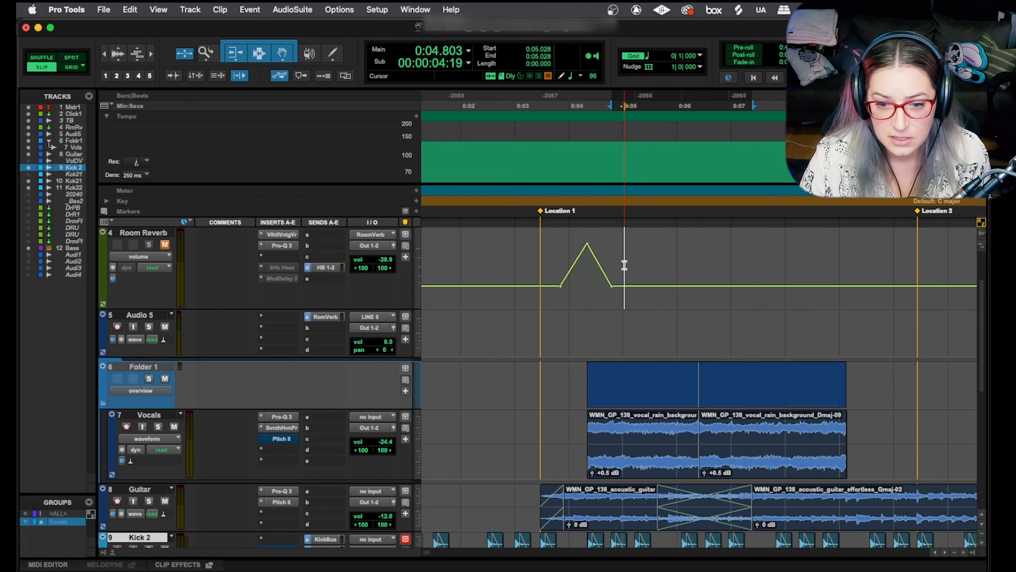
pyautogui.moveTo(664, 264); pyautogui.dragTo(738, 261)
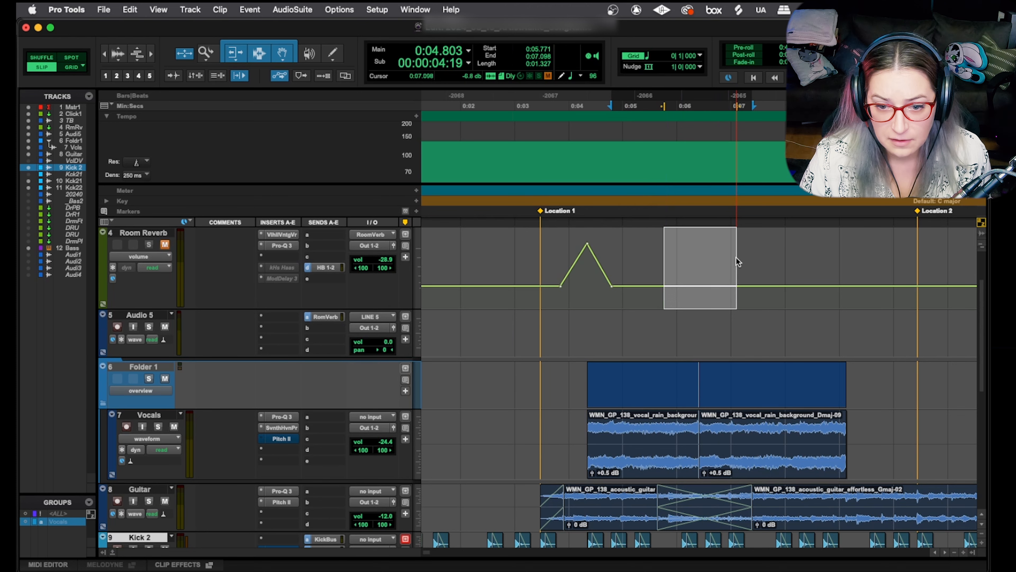
pyautogui.click(690, 268)
pyautogui.click(648, 386)
pyautogui.moveTo(648, 382); pyautogui.dragTo(704, 382)
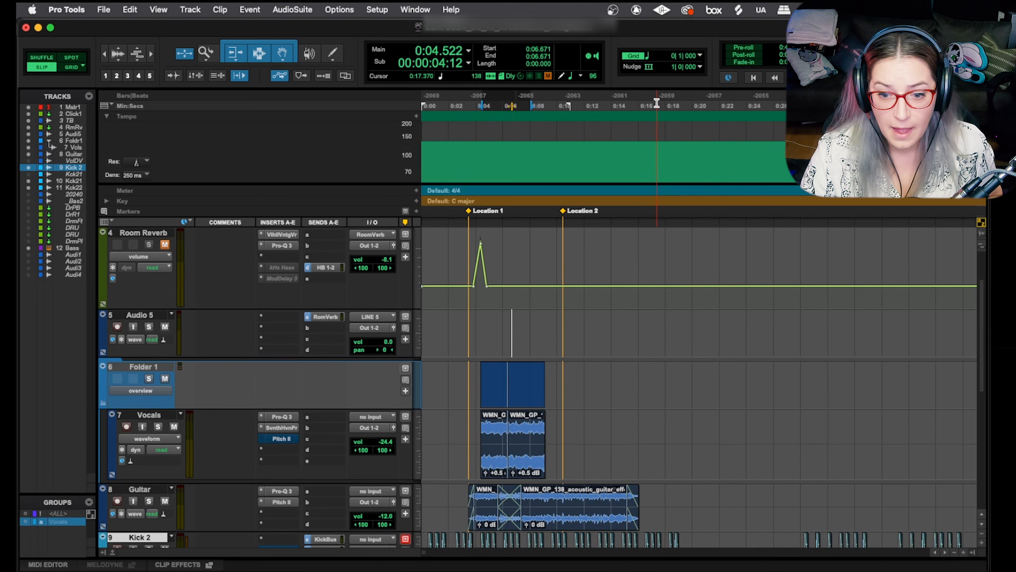
# Set the timeline position to about 0:17.280, separately from the edit cursor, and play back briefly from there.
pyautogui.click(657, 103)
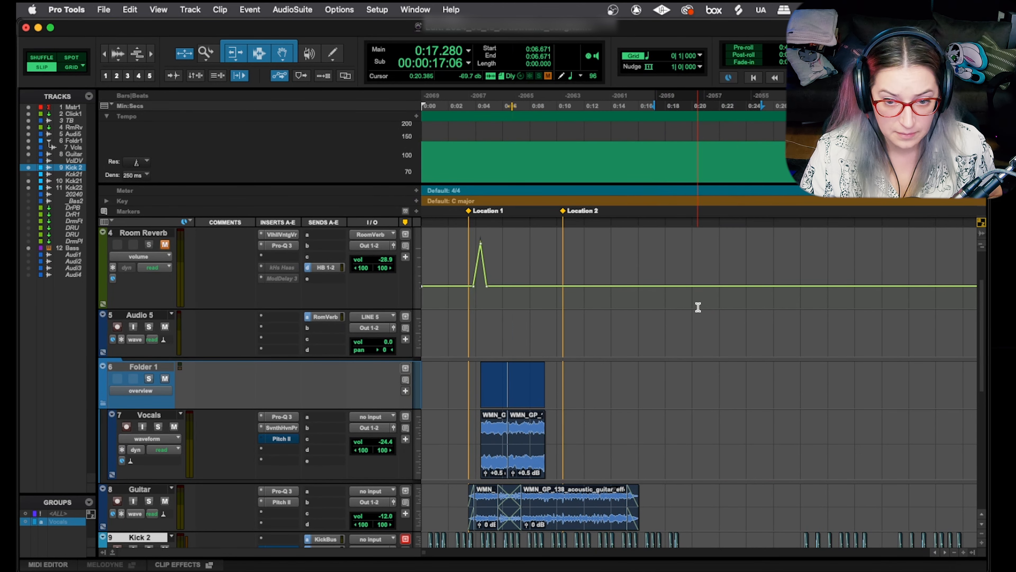
pyautogui.press('space')
pyautogui.press('space')
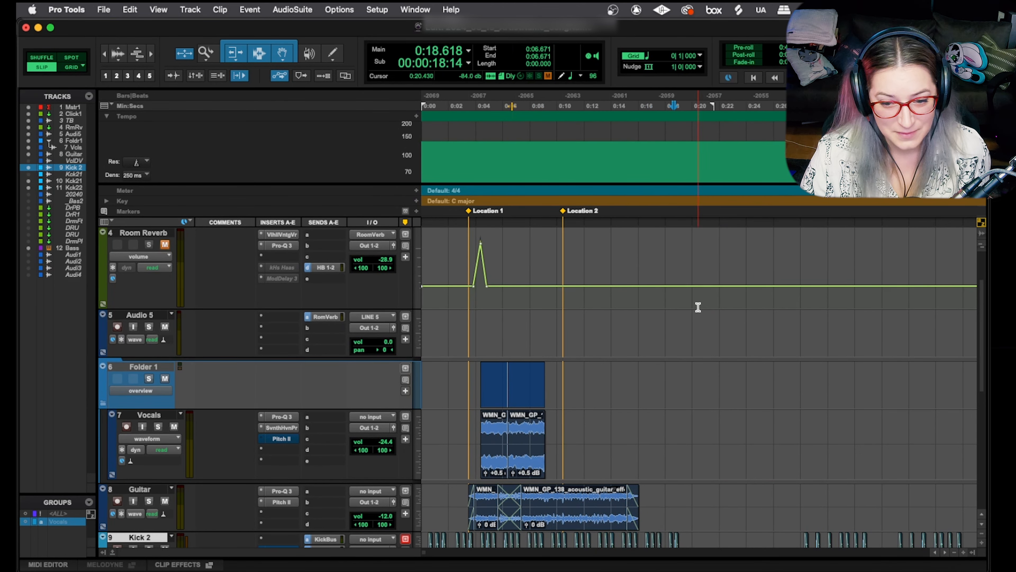
# Select Audio 5 from about 0:08.010 to 0:17.180 and move the separate timeline position to about 0:10.845.
pyautogui.moveTo(528, 327); pyautogui.dragTo(654, 321)
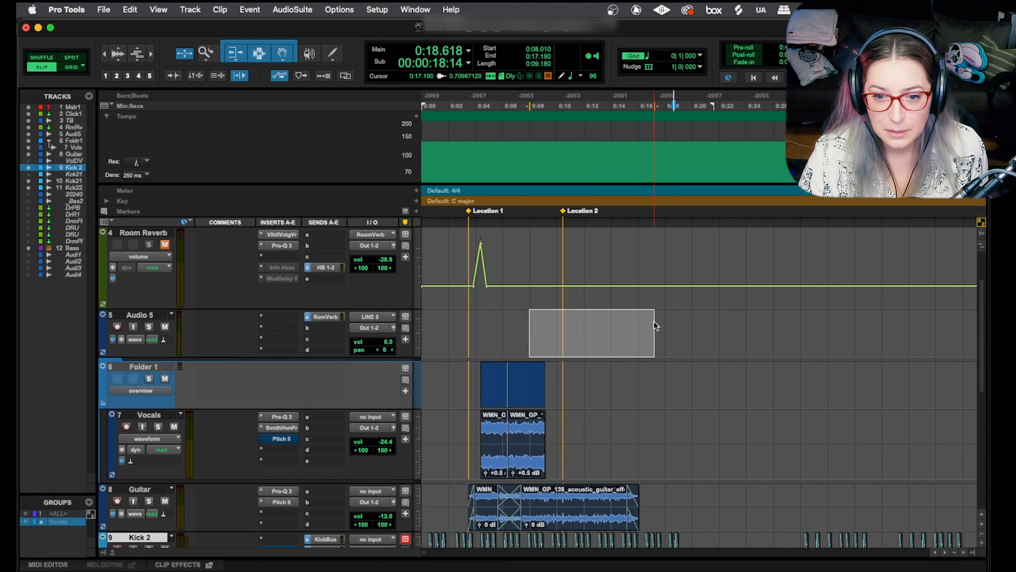
pyautogui.click(569, 105)
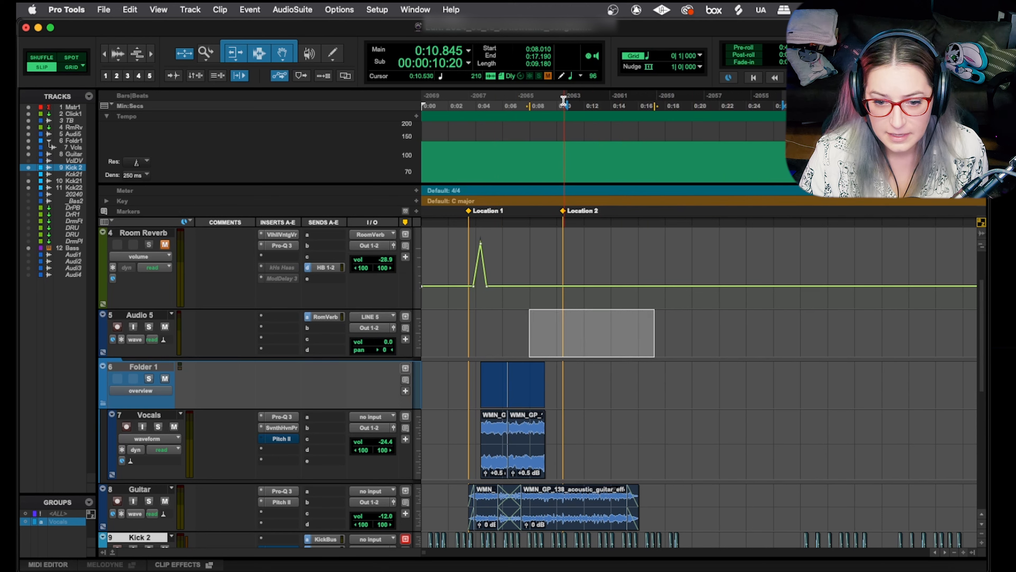
# Place the edit cursor on an empty spot at about 0:15.210, and move it to the Guitar track at about 0:19.170.
pyautogui.click(627, 309)
pyautogui.scroll(-2, 751, 380)
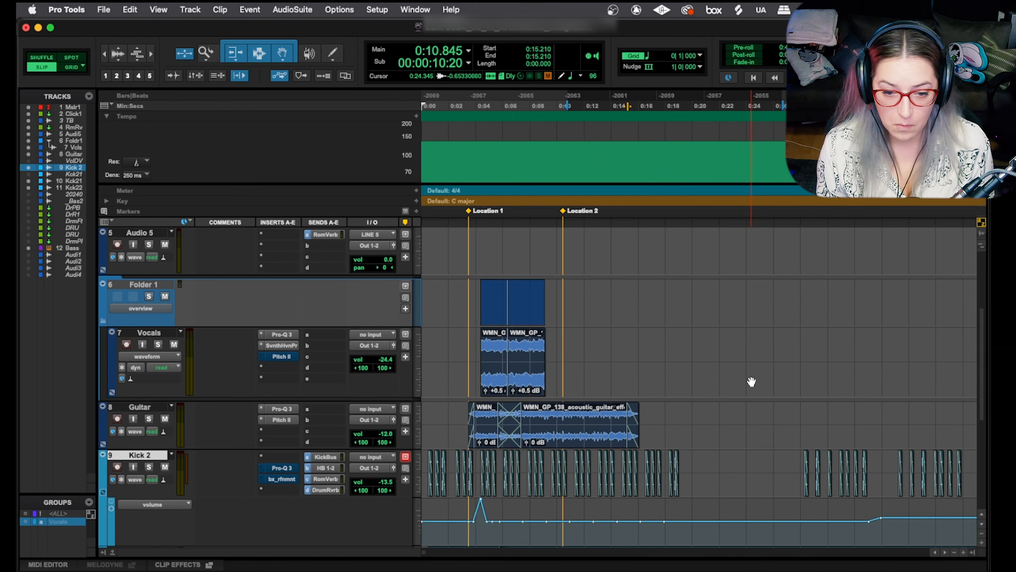
pyautogui.click(682, 416)
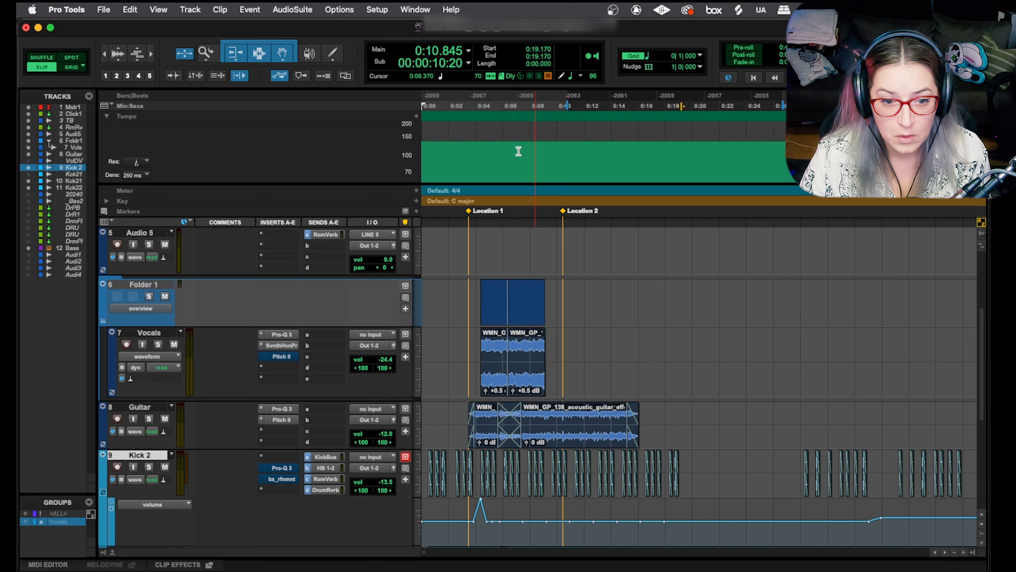
# Turn Link Timeline and Edit Selection back on and select the Vocals track from about 0:19.350 to 0:25.515.
pyautogui.click(343, 9)
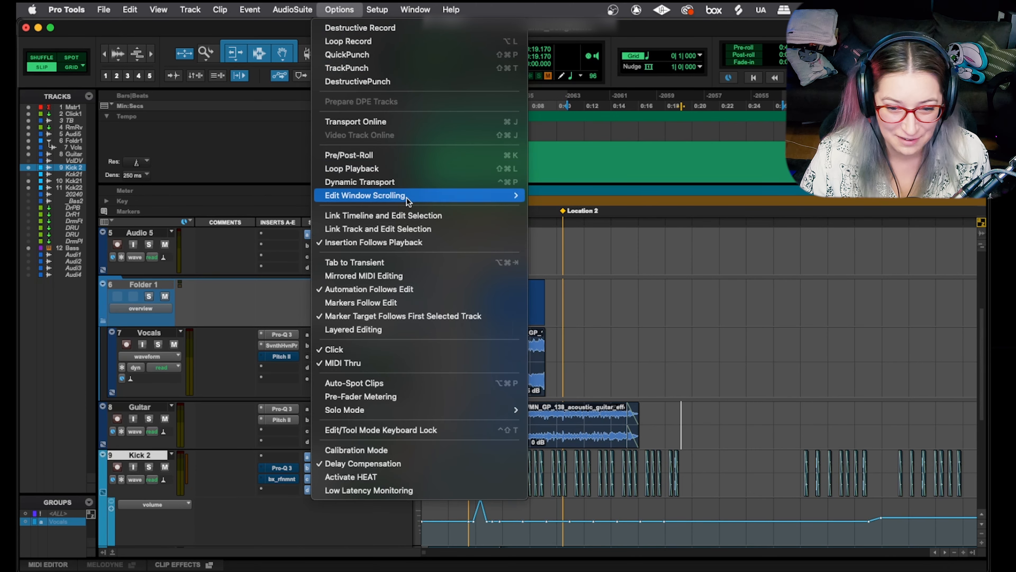
pyautogui.click(411, 218)
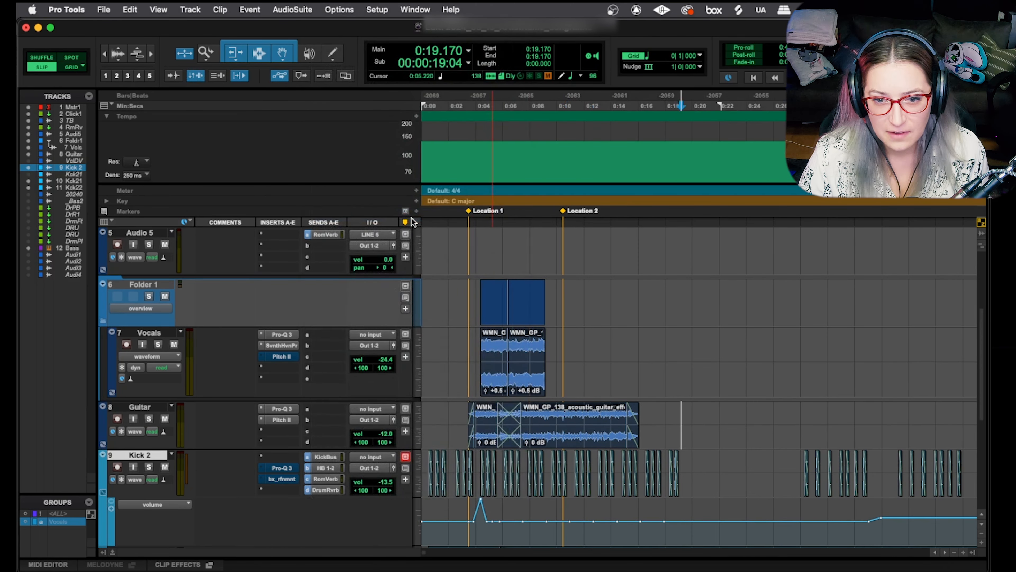
pyautogui.moveTo(682, 345); pyautogui.dragTo(767, 345)
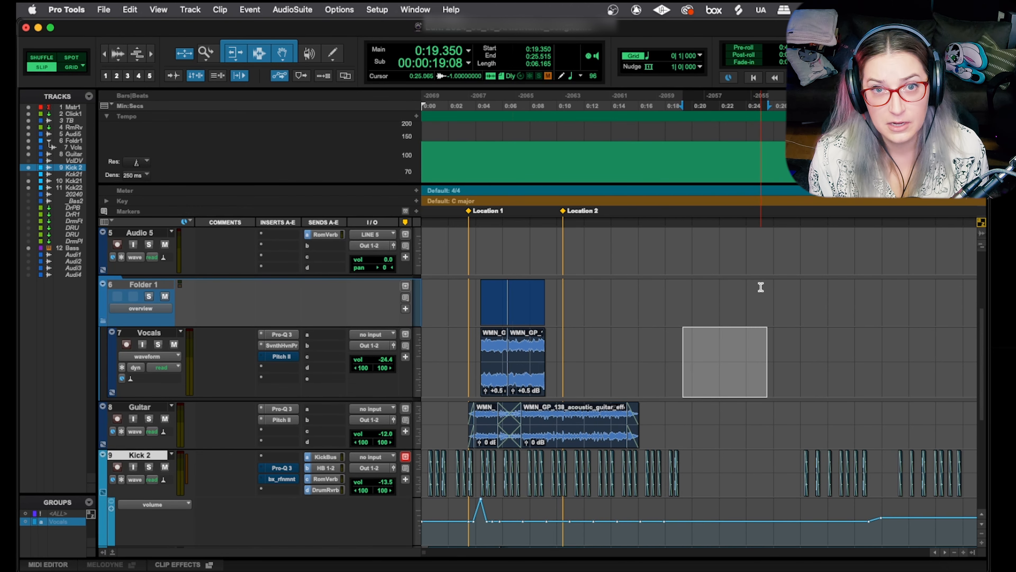
# Place the edit cursor on the Kick 2 track at about 0:20.385 and play back briefly with Insertion Follows Playback on.
pyautogui.scroll(-3, 721, 411)
pyautogui.click(722, 410)
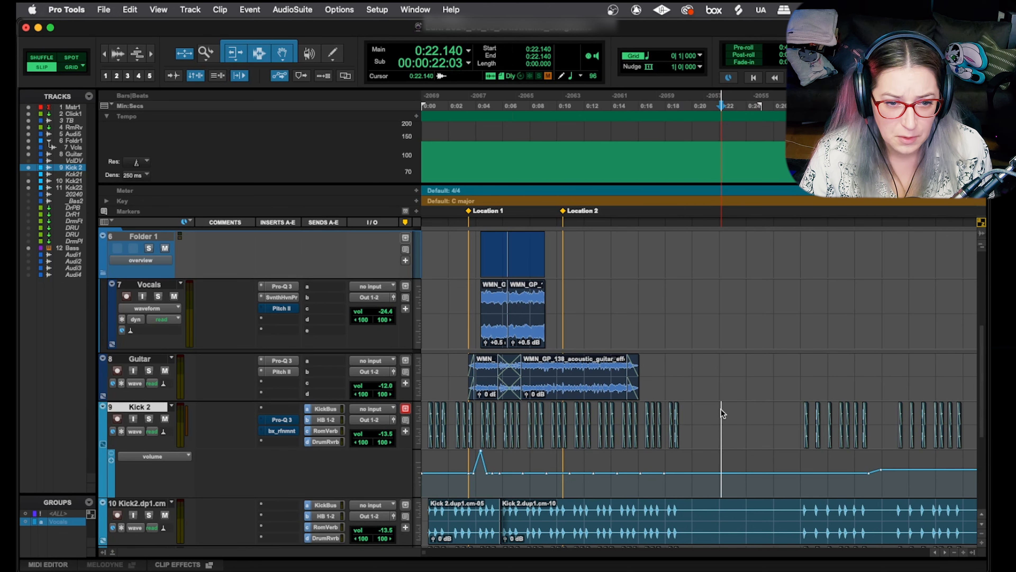
pyautogui.press('r')
pyautogui.press('t')
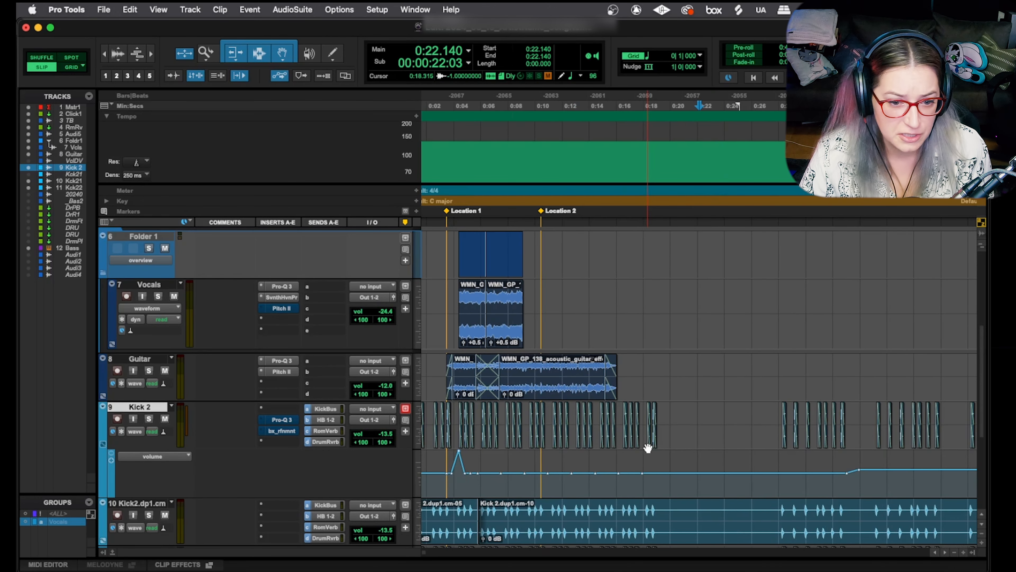
pyautogui.click(681, 464)
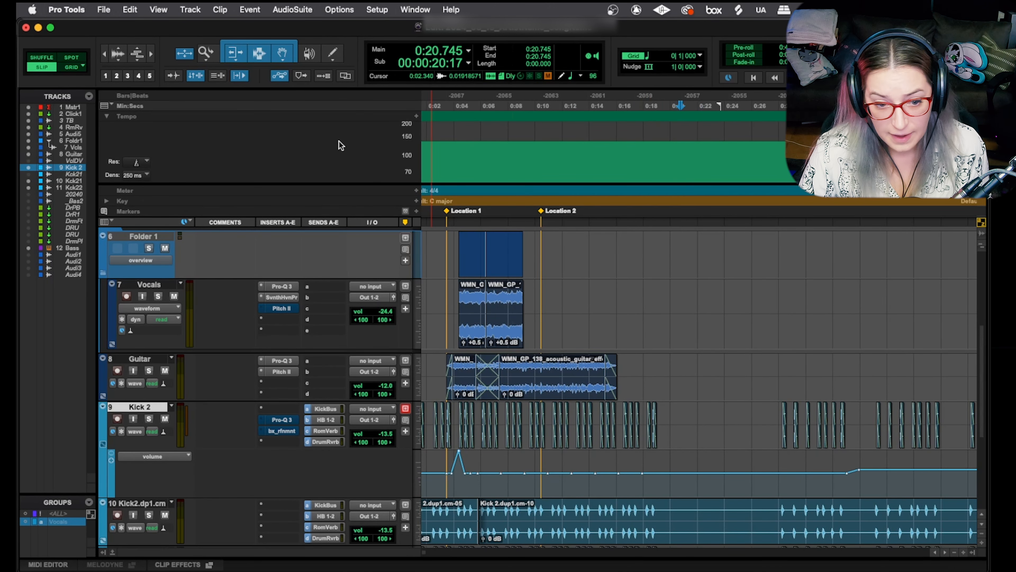
pyautogui.click(331, 6)
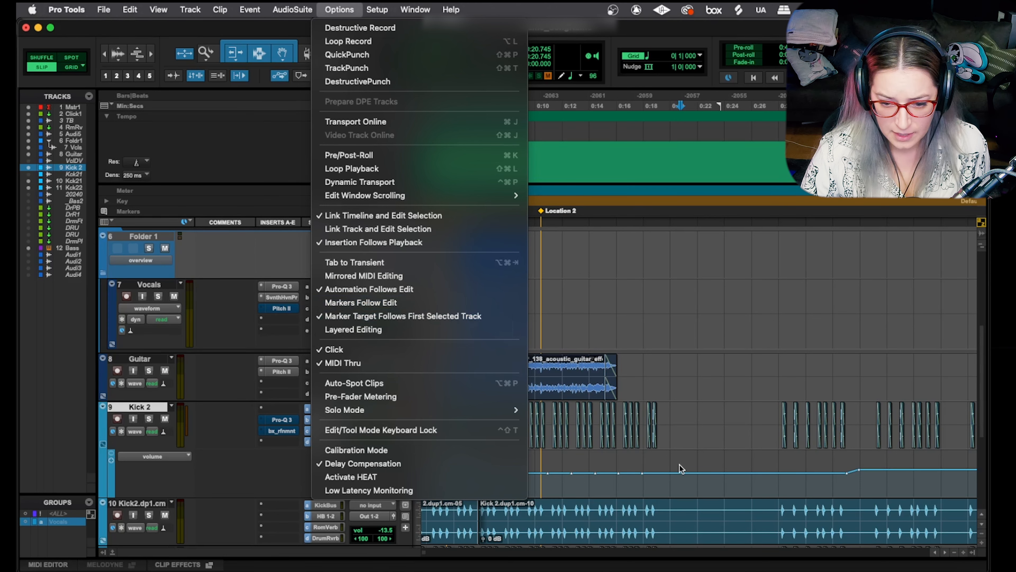
pyautogui.click(674, 474)
pyautogui.click(674, 474)
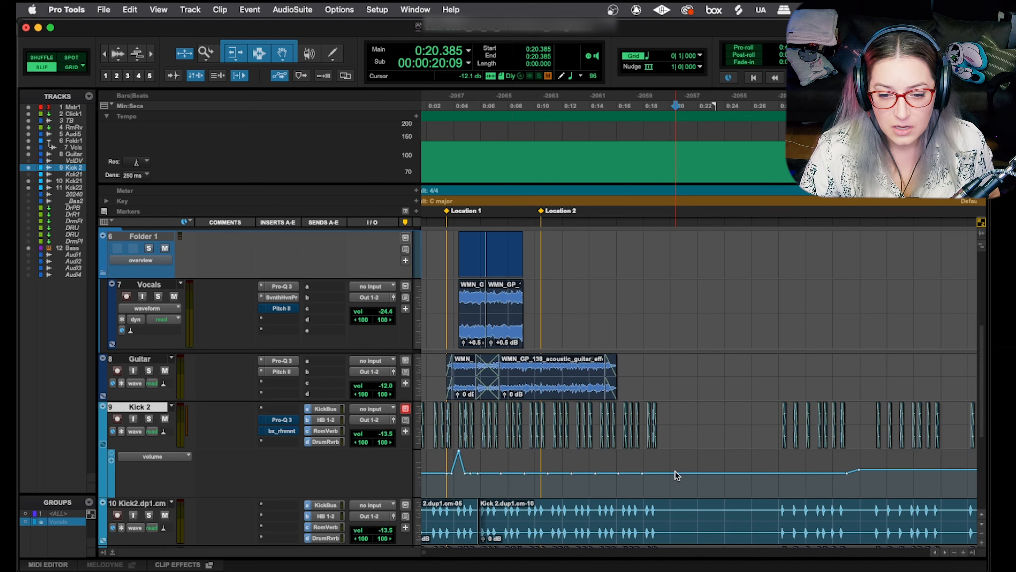
pyautogui.press('space')
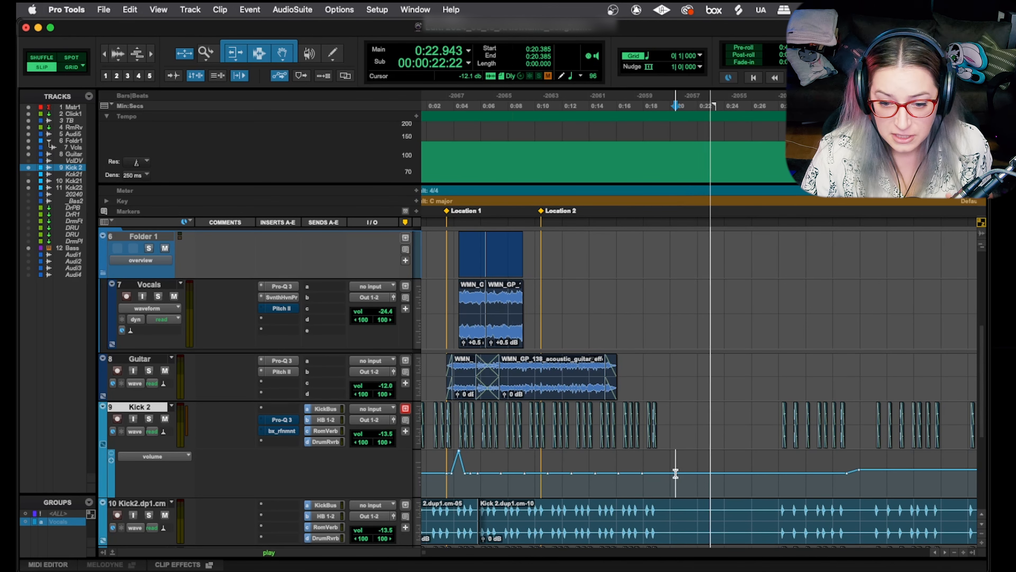
pyautogui.press('space')
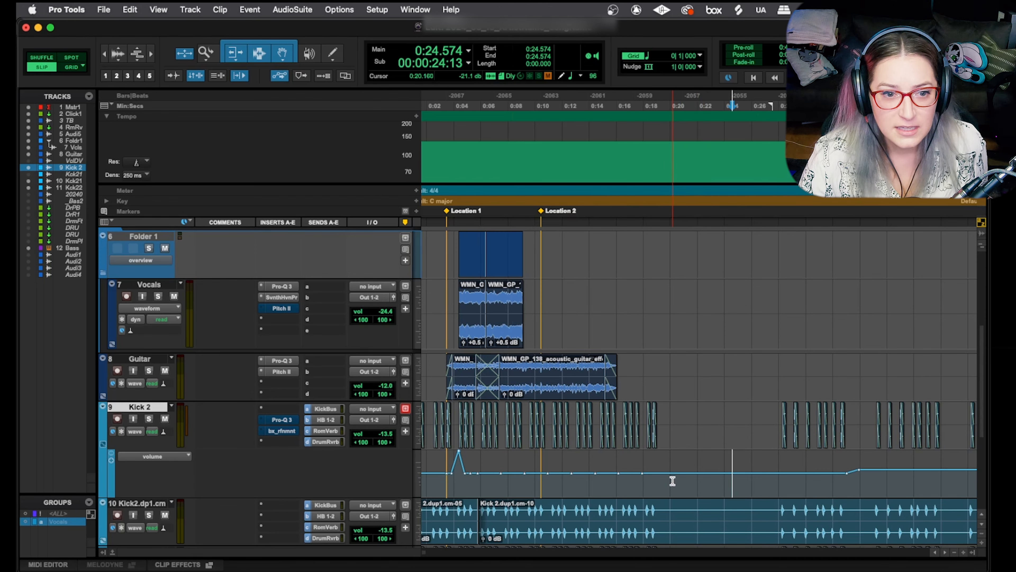
# Turn off Insertion Follows Playback and play back briefly from about 0:20.250.
pyautogui.click(339, 9)
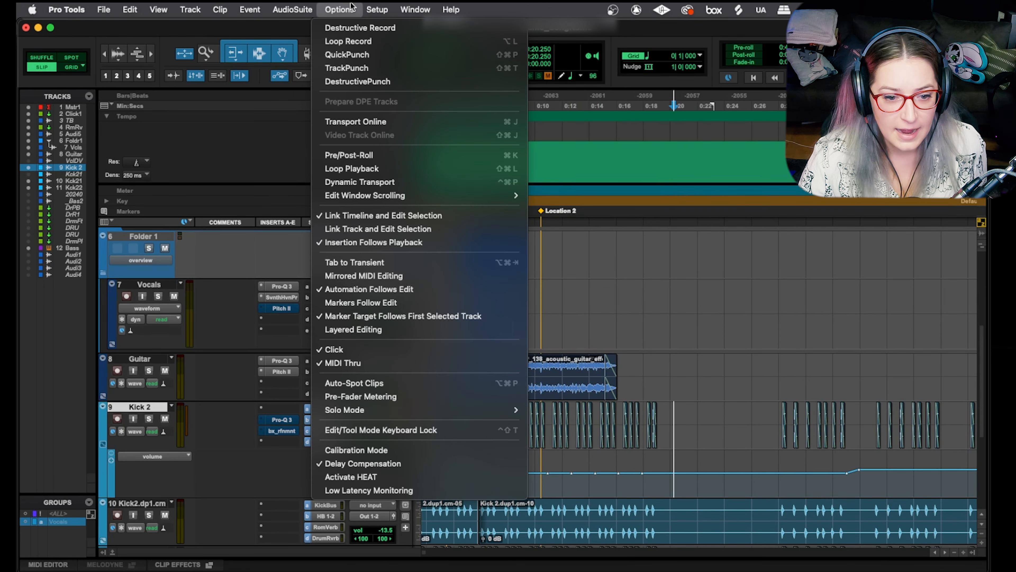
pyautogui.click(440, 243)
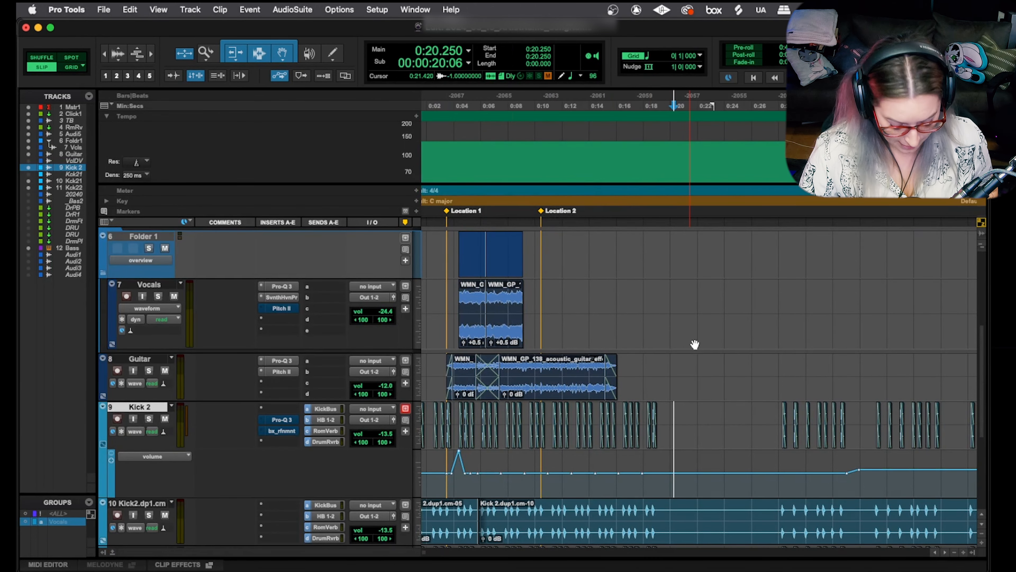
pyautogui.press('space')
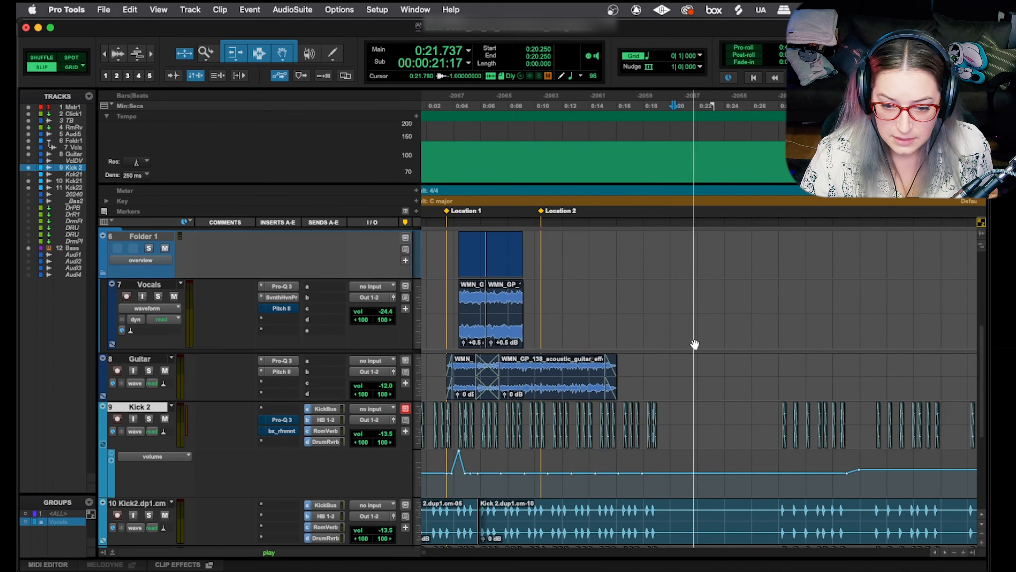
pyautogui.press('space')
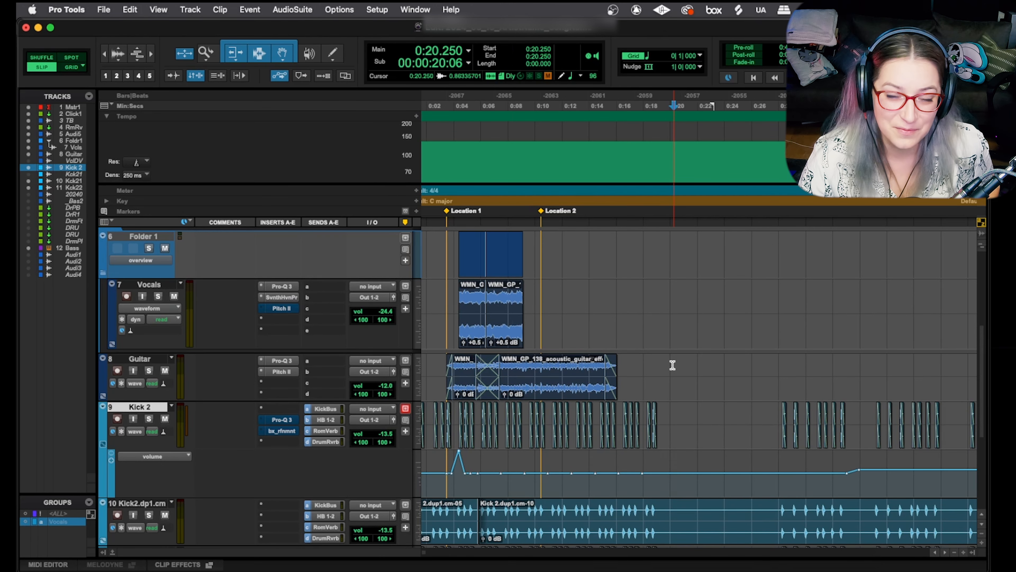
# Select the Audio 5 track and record-enable it briefly before disarming it again.
pyautogui.scroll(5, 672, 365)
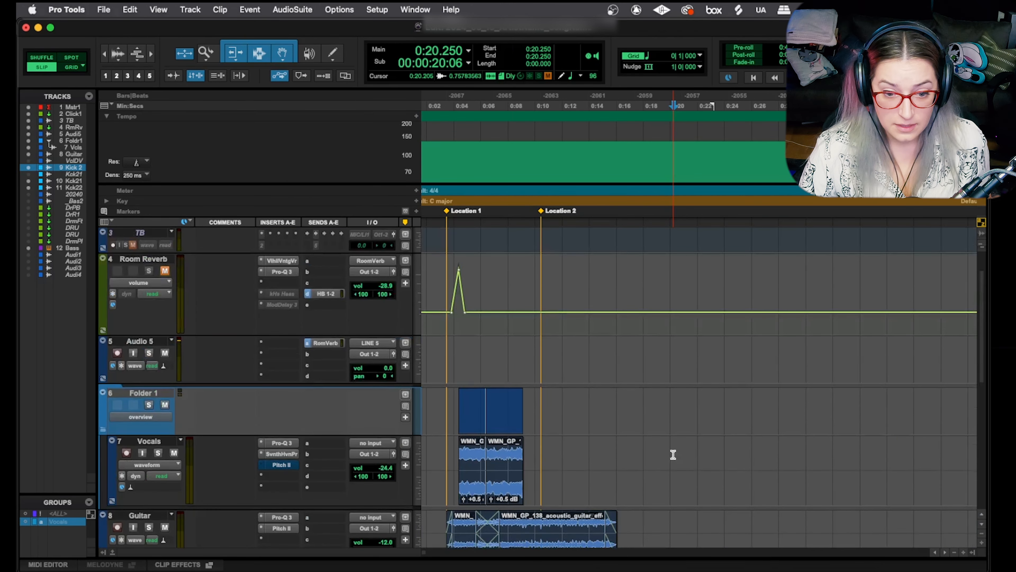
pyautogui.click(138, 341)
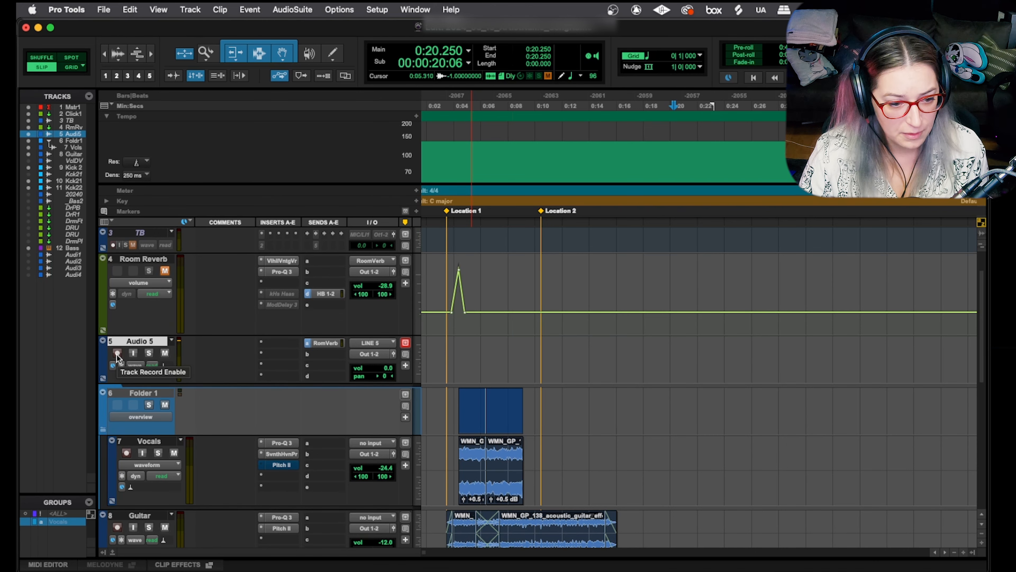
pyautogui.click(116, 353)
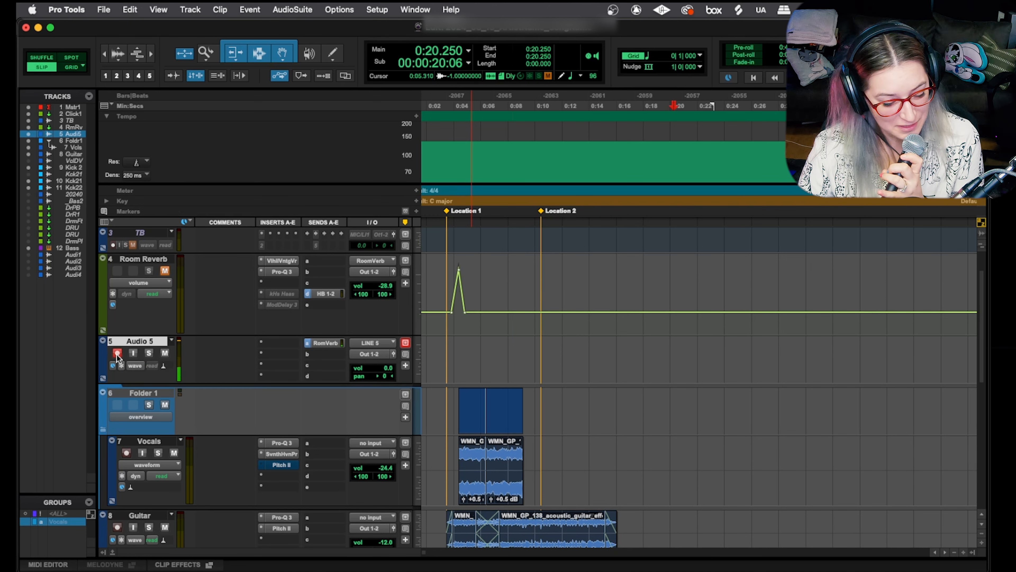
pyautogui.click(117, 354)
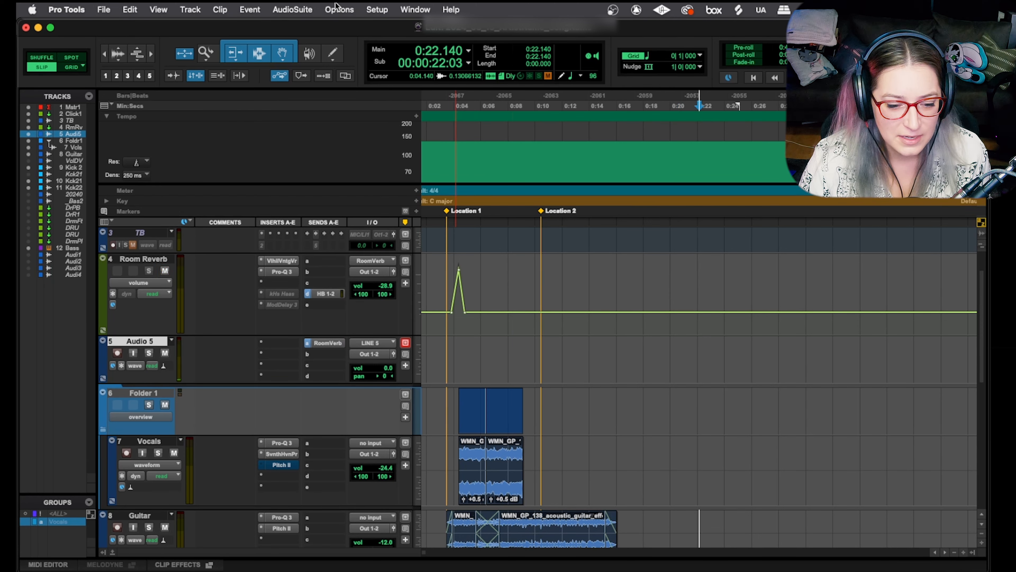
# Turn on Low Latency Monitoring and record-enable the Audio 5 track.
pyautogui.click(339, 9)
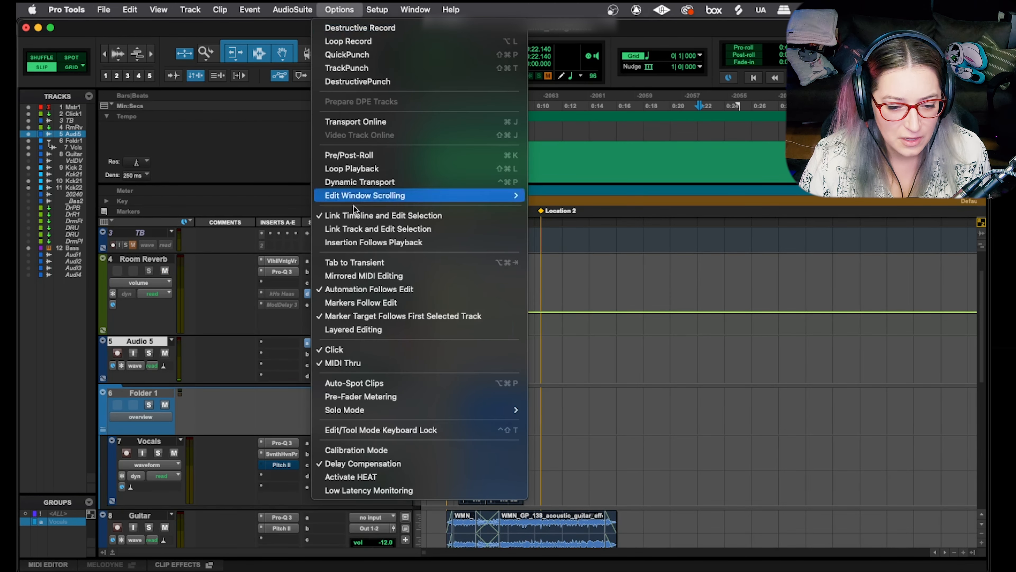
pyautogui.click(431, 490)
pyautogui.click(116, 354)
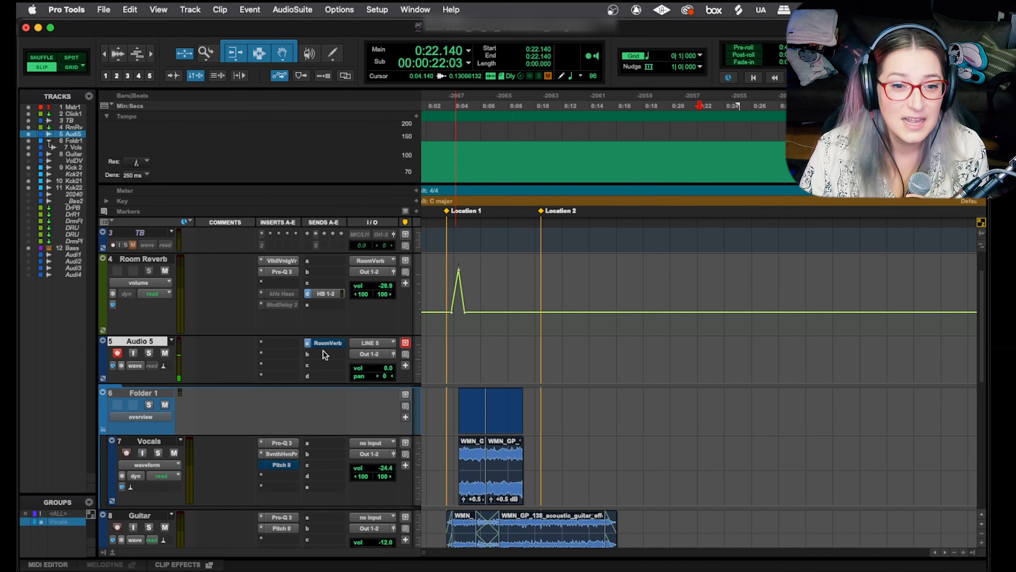
# Enable the Mixing preference Allow Sends to persist during LLM and apply it.
pyautogui.click(374, 9)
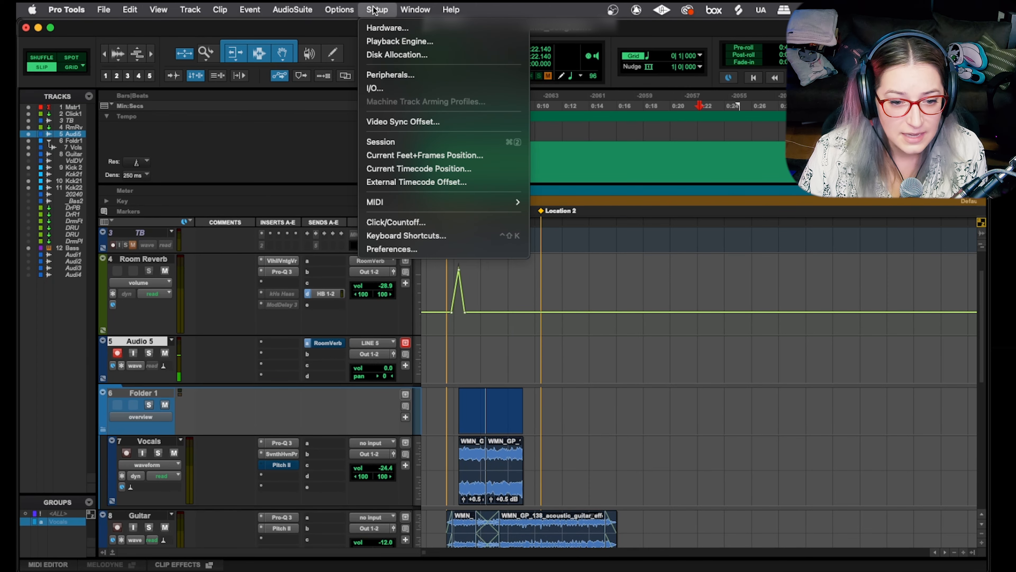
pyautogui.click(426, 245)
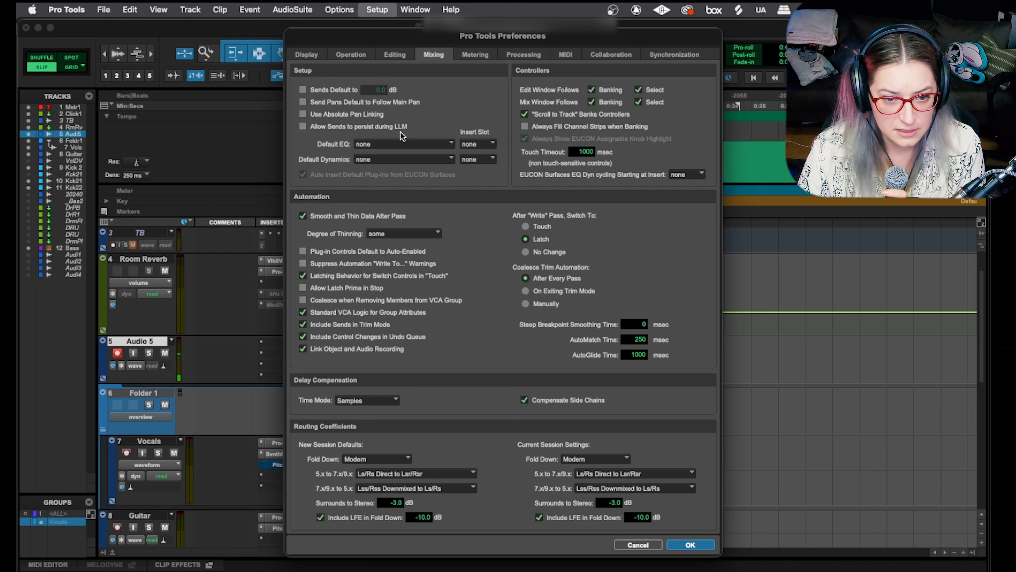
pyautogui.click(303, 126)
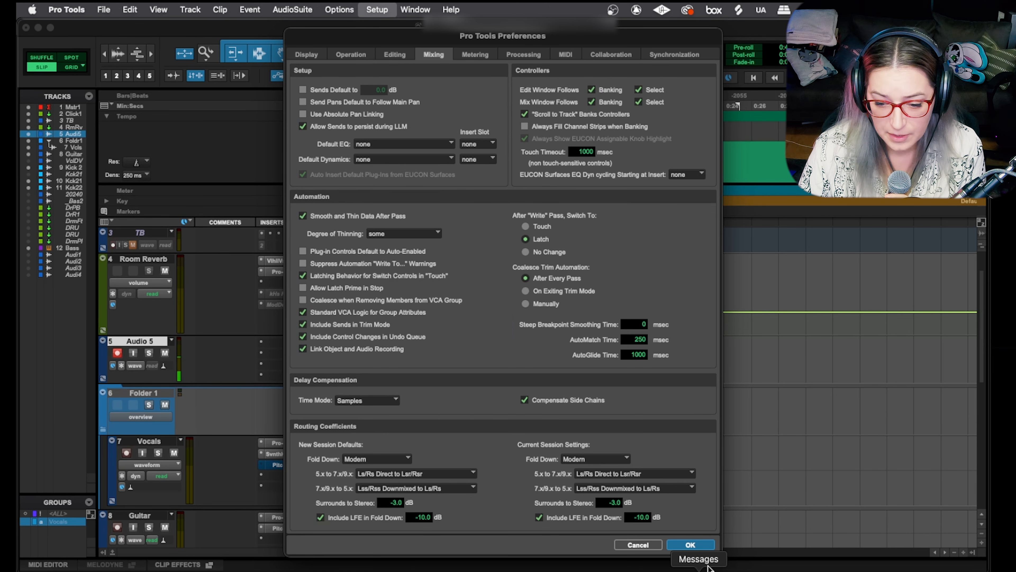
pyautogui.click(701, 548)
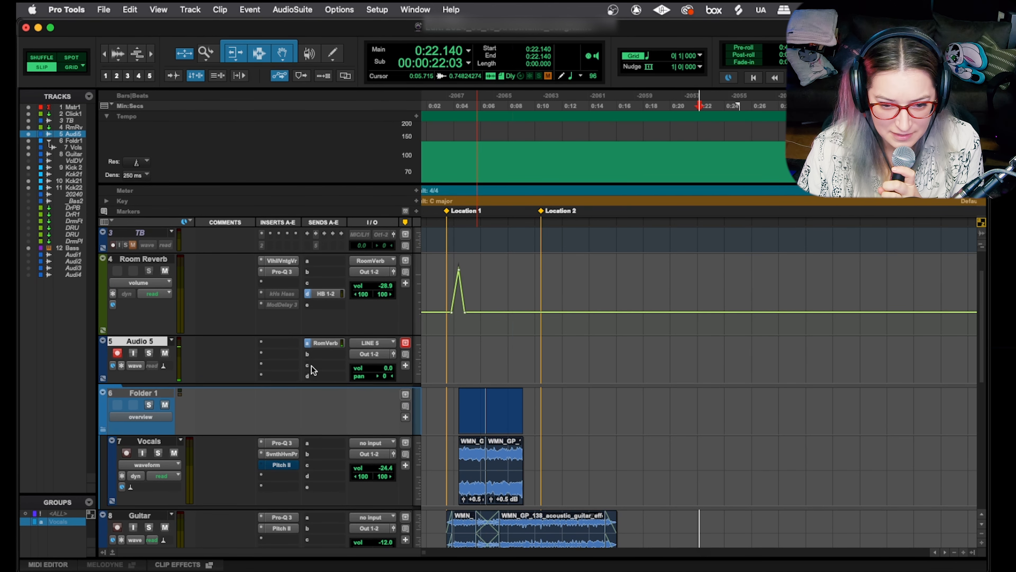
# Place the edit cursor on Audio 5 at about 0:04.185 and mute the Room Reverb track.
pyautogui.click(453, 358)
pyautogui.scroll(1, 454, 359)
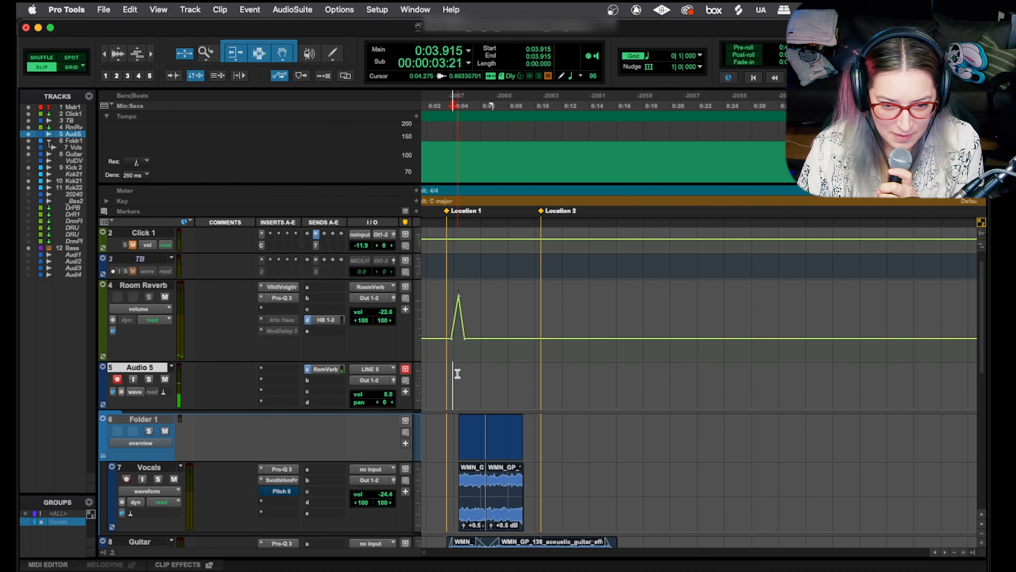
pyautogui.click(456, 374)
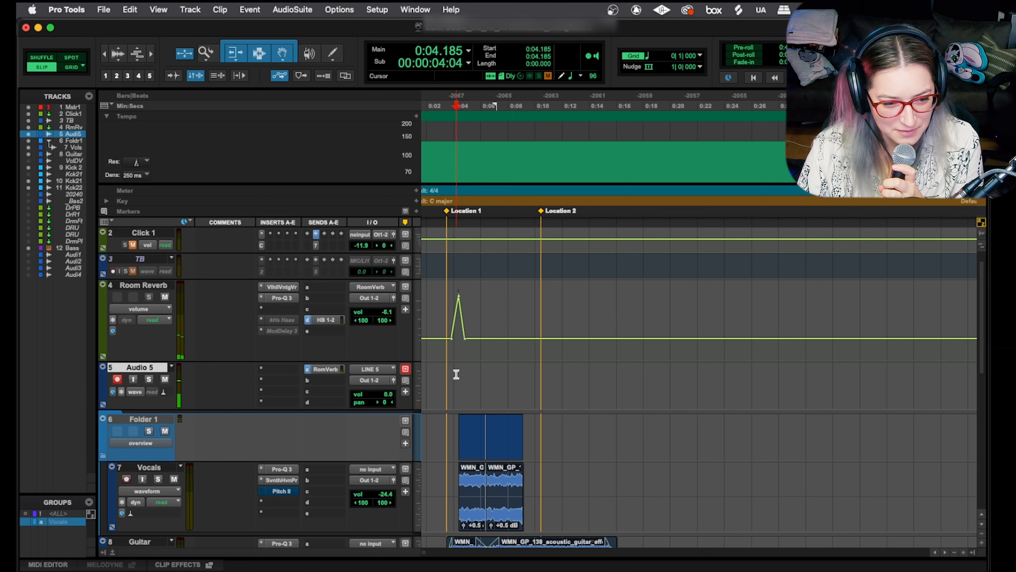
pyautogui.click(164, 297)
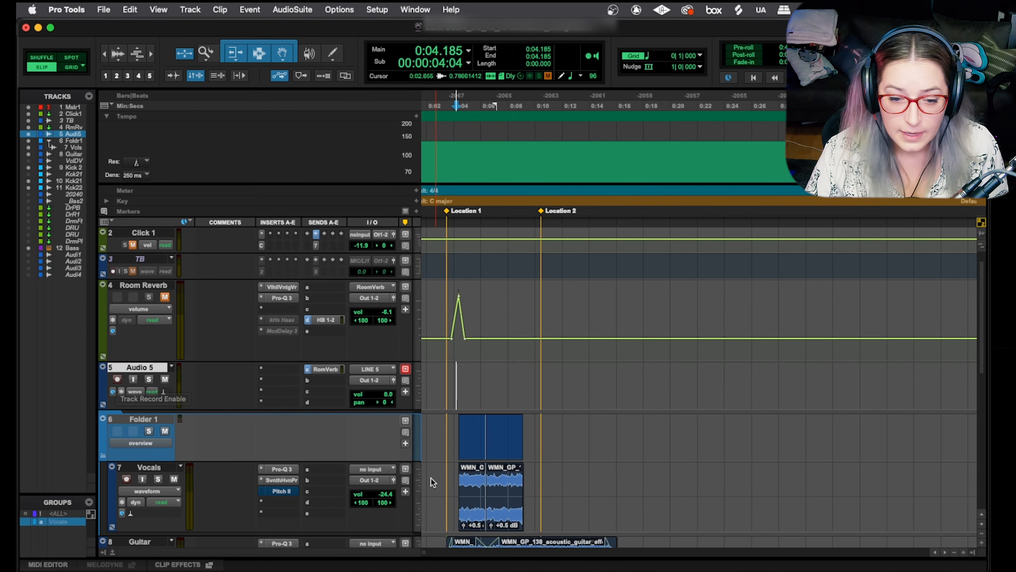
# Zoom the timeline in around the two Vocals clips and place the edit cursor at about 0:04.140.
pyautogui.click(495, 375)
pyautogui.scroll(-5, 495, 375)
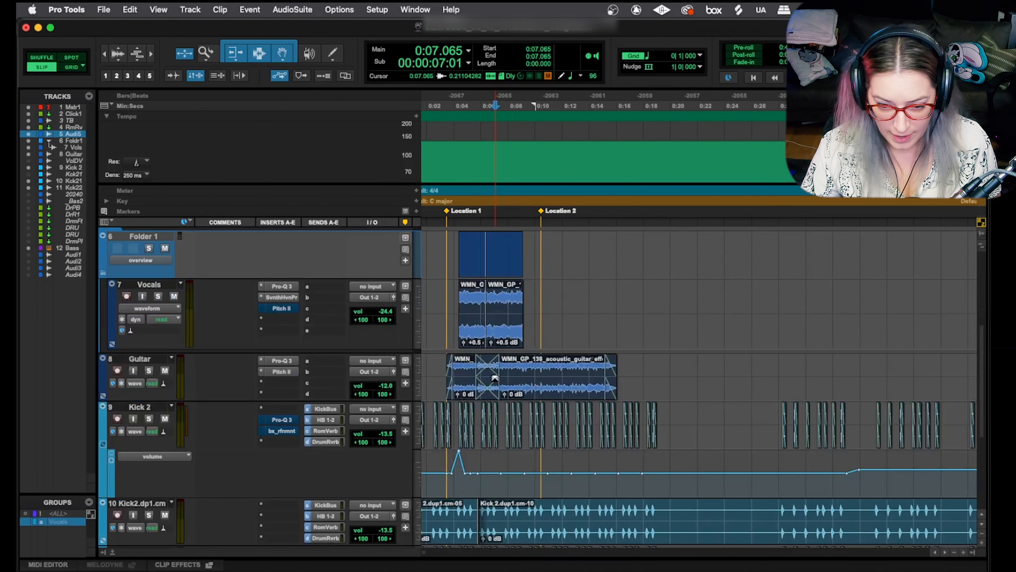
pyautogui.click(538, 295)
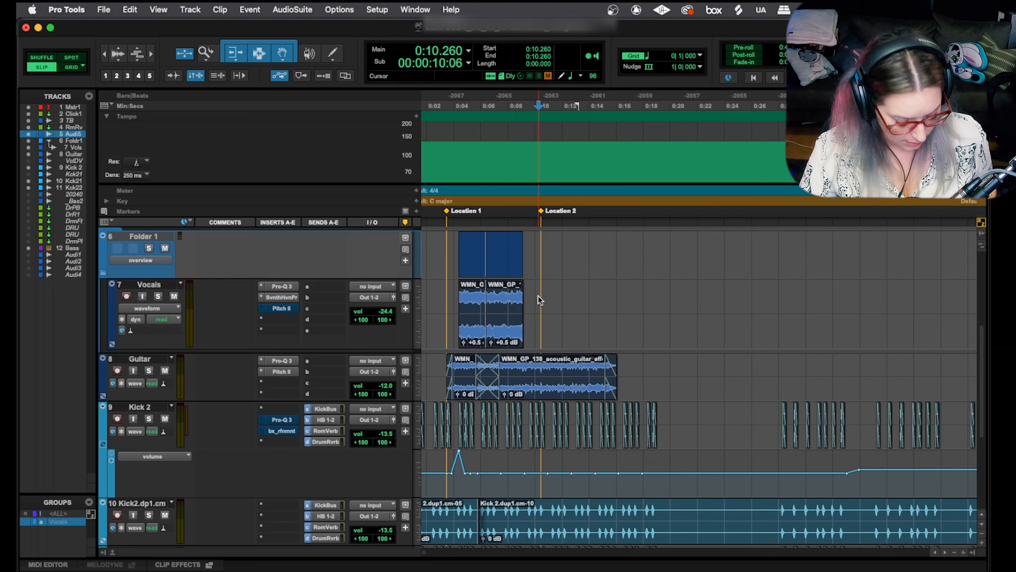
pyautogui.press('super+bracketright')
pyautogui.press('super+bracketright')
pyautogui.hscroll(-6, 538, 298)
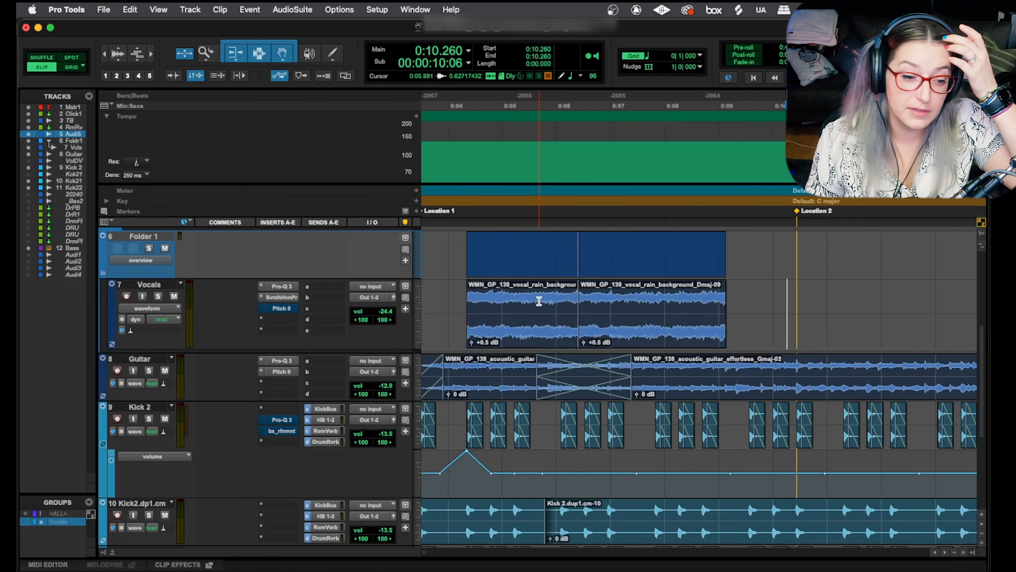
pyautogui.click(515, 297)
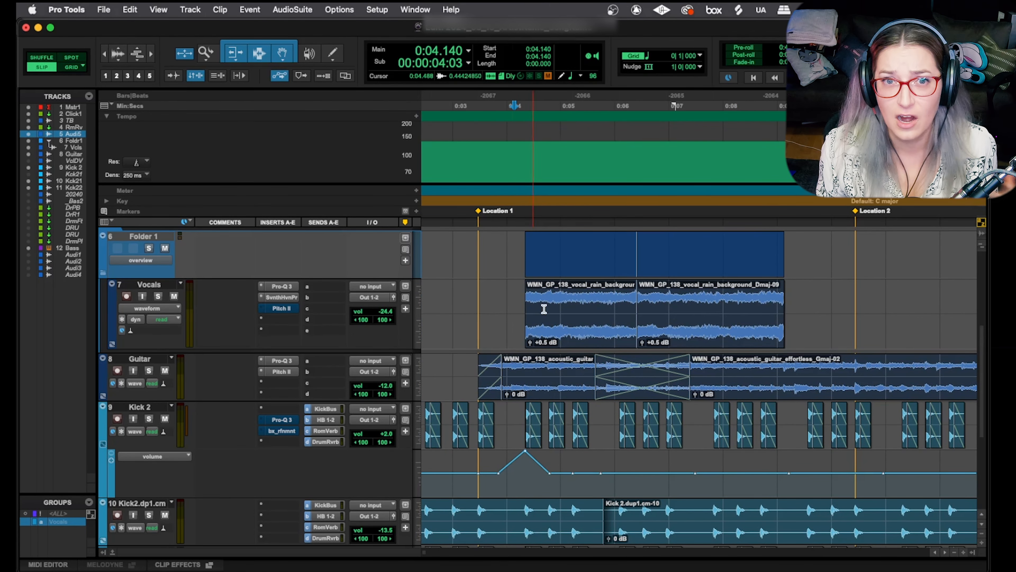
# Select the first background vocal clip on the Vocals track and extend the selection to the second clip.
pyautogui.click(573, 329)
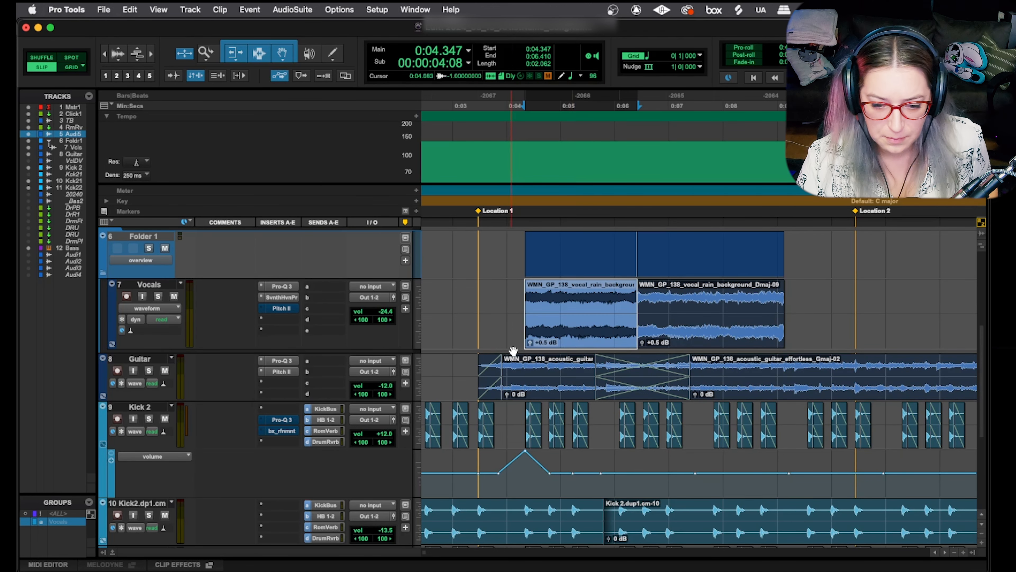
pyautogui.moveTo(530, 342); pyautogui.dragTo(529, 345)
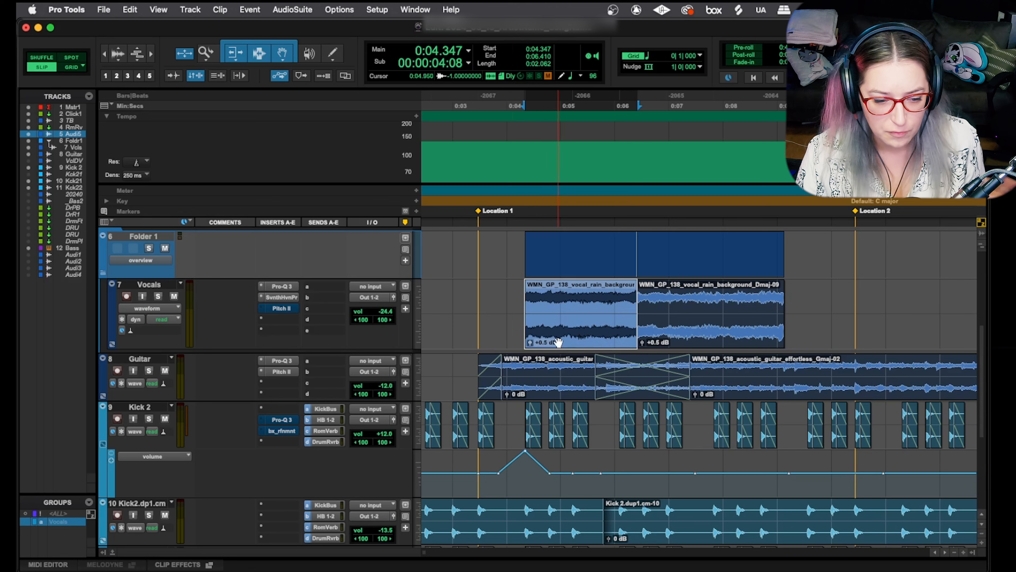
pyautogui.keyDown('shift'); pyautogui.click(668, 335); pyautogui.keyUp('shift')
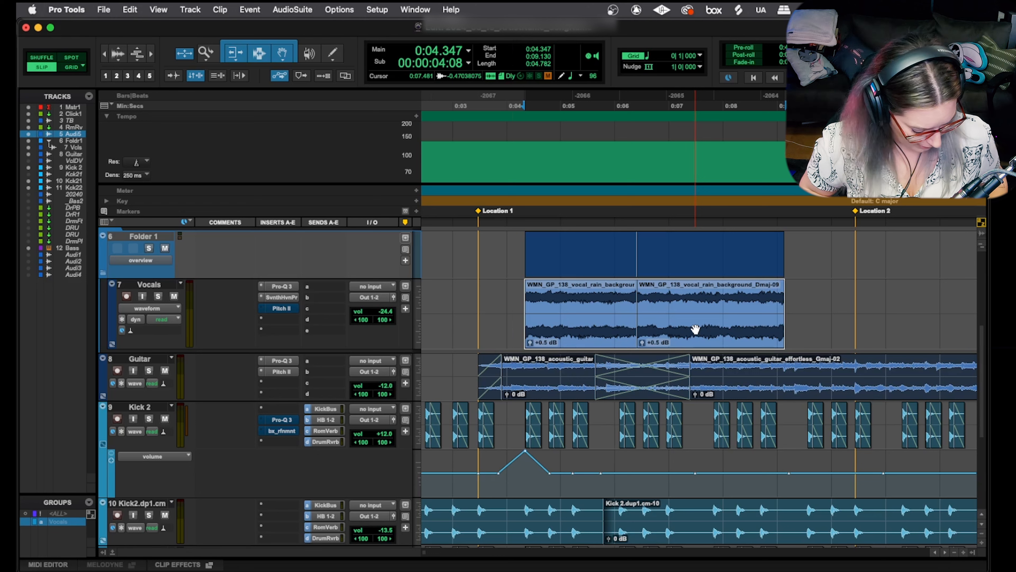
# Nudge the clip gain of both selected Vocals clips up to +2.0 dB and back down to 0 dB.
pyautogui.hotkey('ctrl', 'shift', 'Up')
pyautogui.hotkey('ctrl', 'shift', 'Up')
pyautogui.hotkey('ctrl', 'shift', 'Up')
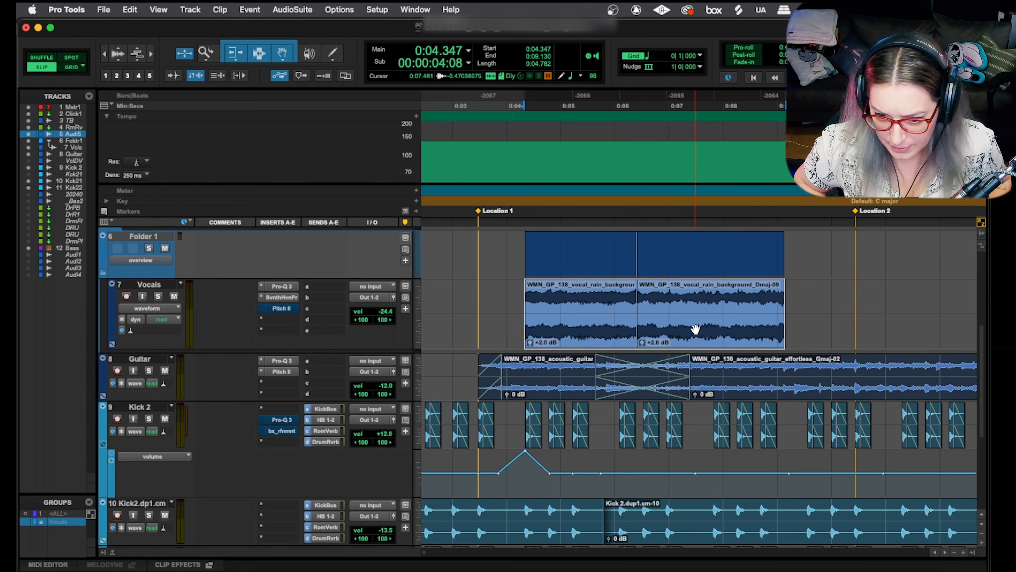
pyautogui.hotkey('ctrl', 'shift', 'Down')
pyautogui.hotkey('ctrl', 'shift', 'Down')
pyautogui.hotkey('ctrl', 'shift', 'Down')
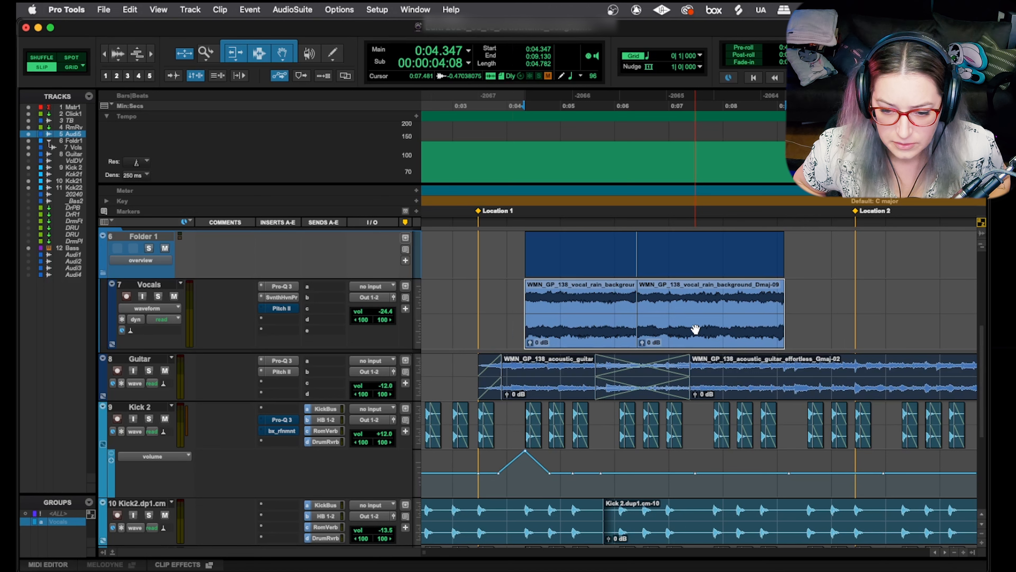
# Nudge the clip gain of both selected Vocals clips up to +4.5 dB.
pyautogui.hotkey('ctrl', 'shift', 'Up')
pyautogui.hotkey('ctrl', 'shift', 'Up')
pyautogui.hotkey('ctrl', 'shift', 'Up')
pyautogui.hotkey('ctrl', 'shift', 'Up')
pyautogui.hotkey('ctrl', 'shift', 'Up')
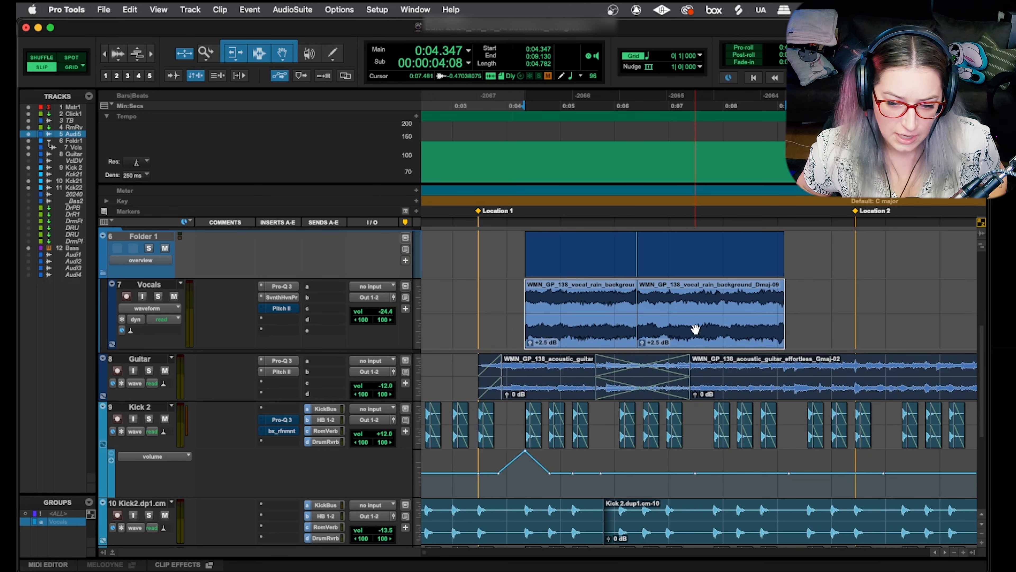
pyautogui.hotkey('ctrl', 'shift', 'Up')
pyautogui.hotkey('ctrl', 'shift', 'Up')
pyautogui.hotkey('ctrl', 'shift', 'Up')
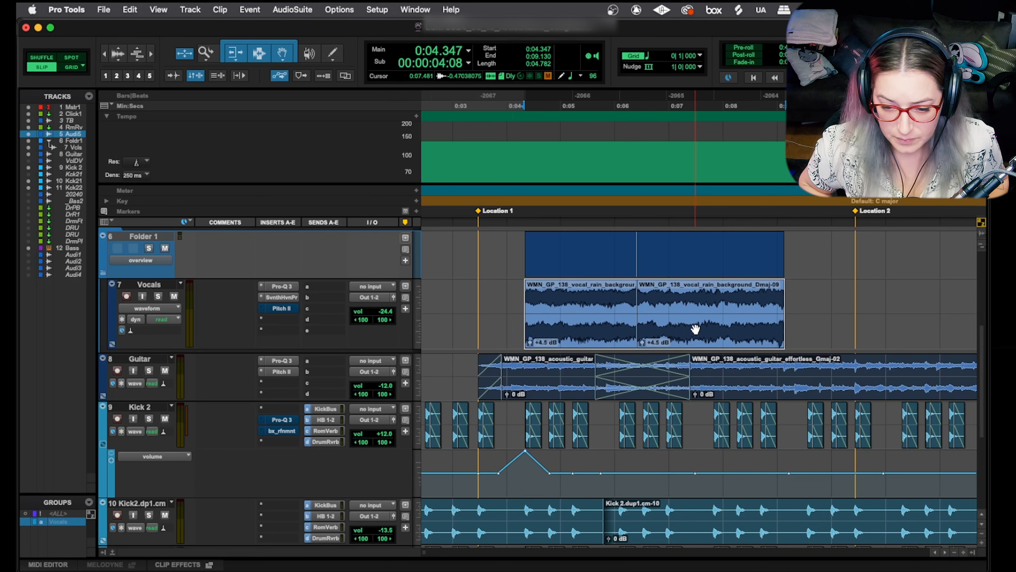
# Nudge the clip gain of both selected Vocals clips down to +1.0 dB.
pyautogui.hotkey('ctrl', 'shift', 'Down')
pyautogui.hotkey('ctrl', 'shift', 'Down')
pyautogui.hotkey('ctrl', 'shift', 'Down')
pyautogui.hotkey('ctrl', 'shift', 'Down')
pyautogui.hotkey('ctrl', 'shift', 'Down')
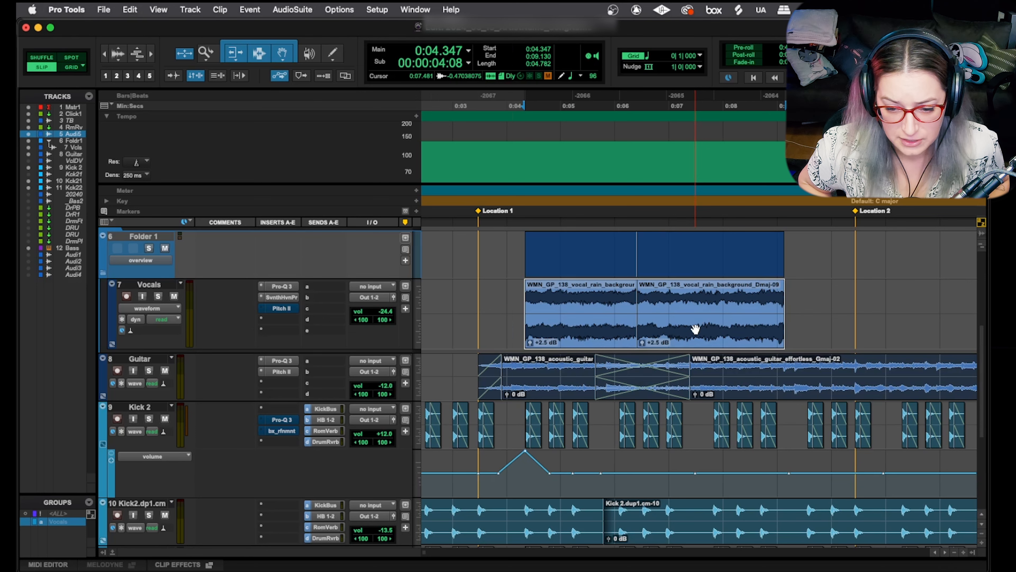
pyautogui.hotkey('ctrl', 'shift', 'Down')
pyautogui.hotkey('ctrl', 'shift', 'Down')
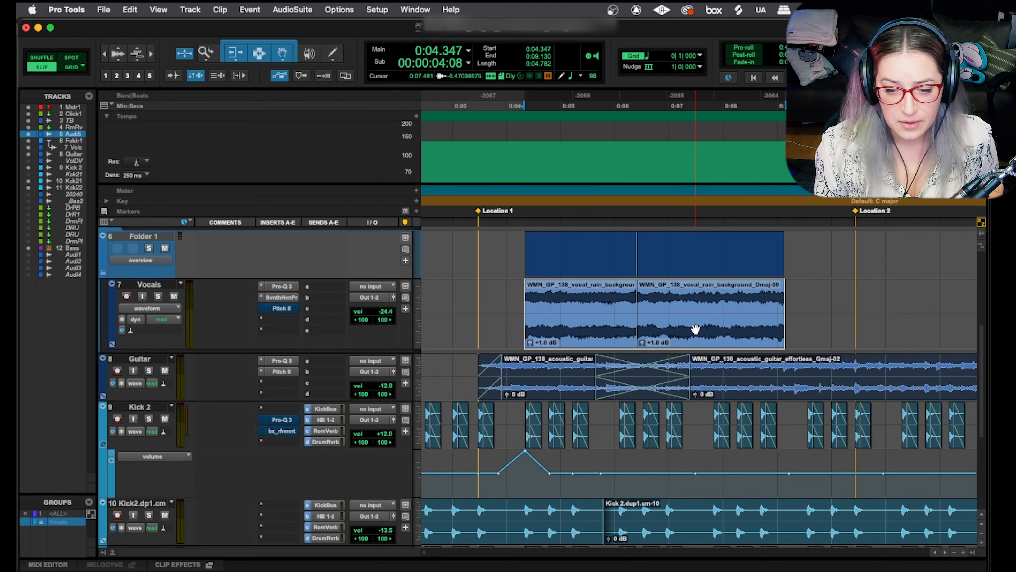
pyautogui.scroll(-2, 695, 329)
pyautogui.scroll(2, 695, 327)
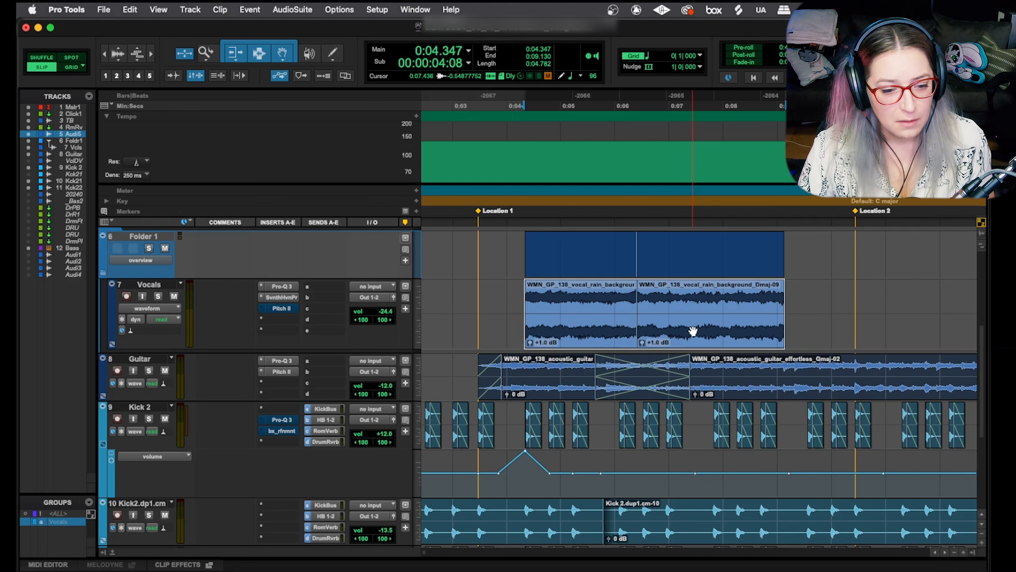
# Set the Clip Gain Nudge Value to 3.0 dB in the editing preferences.
pyautogui.click(381, 9)
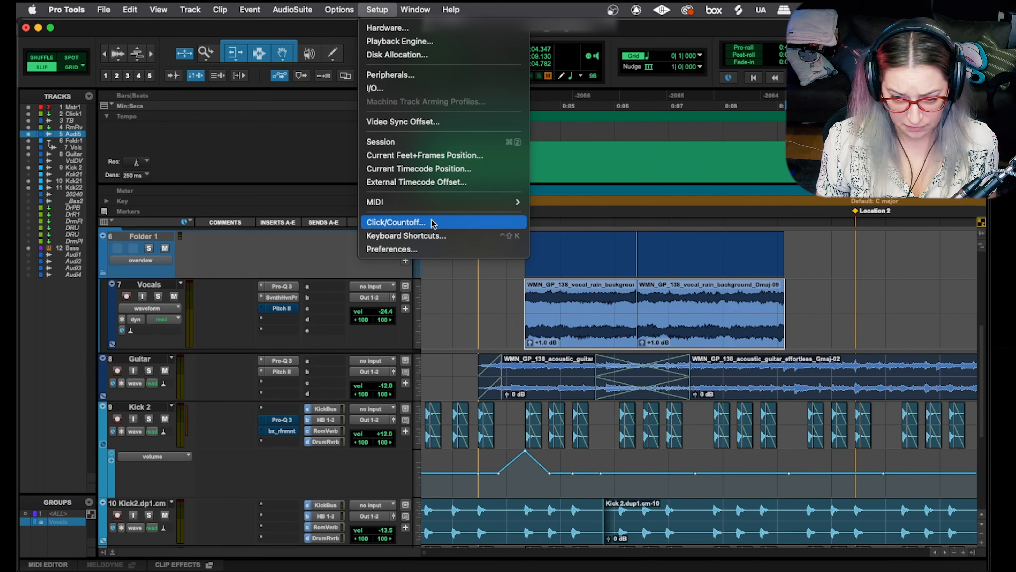
pyautogui.click(432, 254)
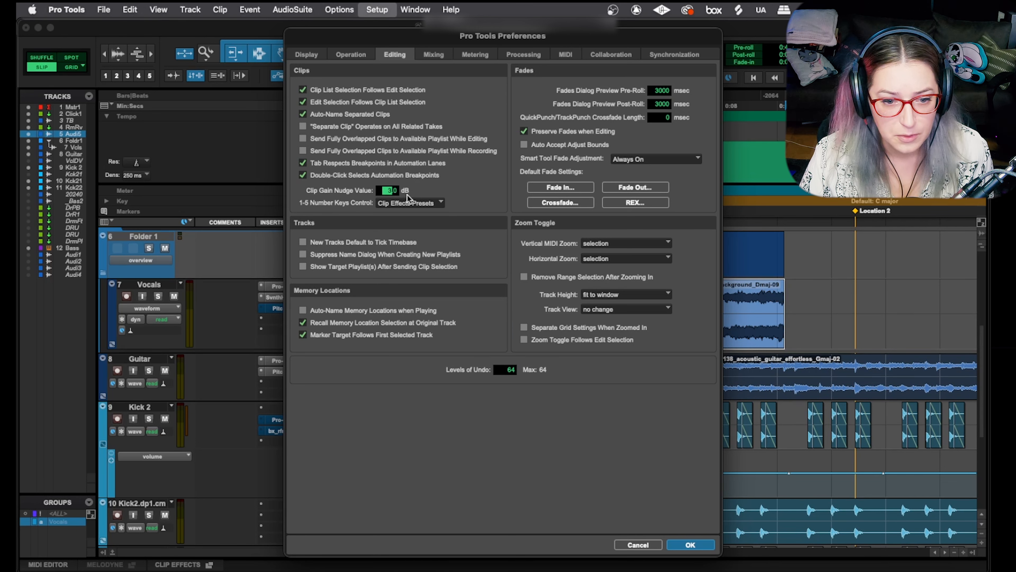
pyautogui.click(437, 189)
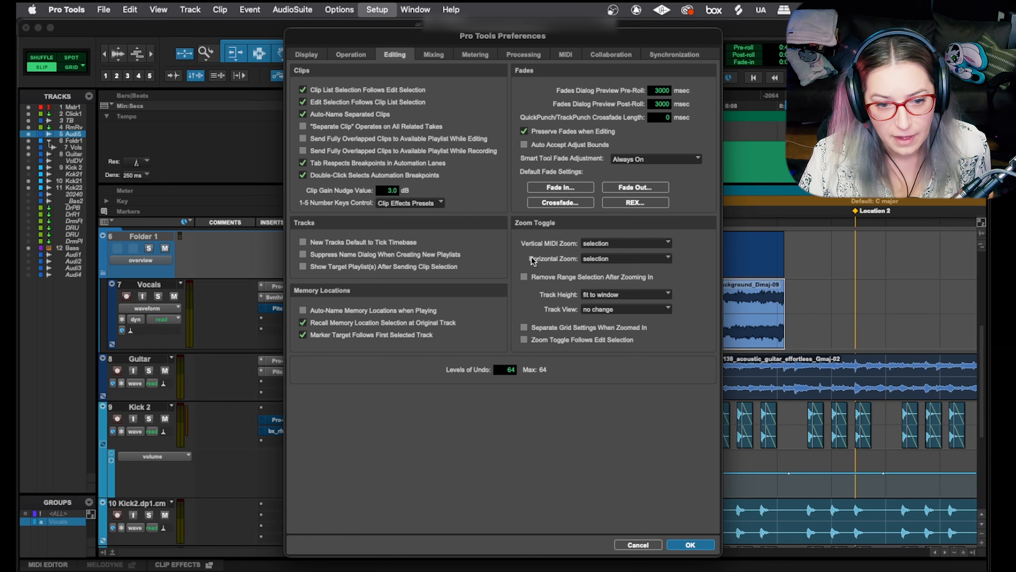
pyautogui.click(690, 546)
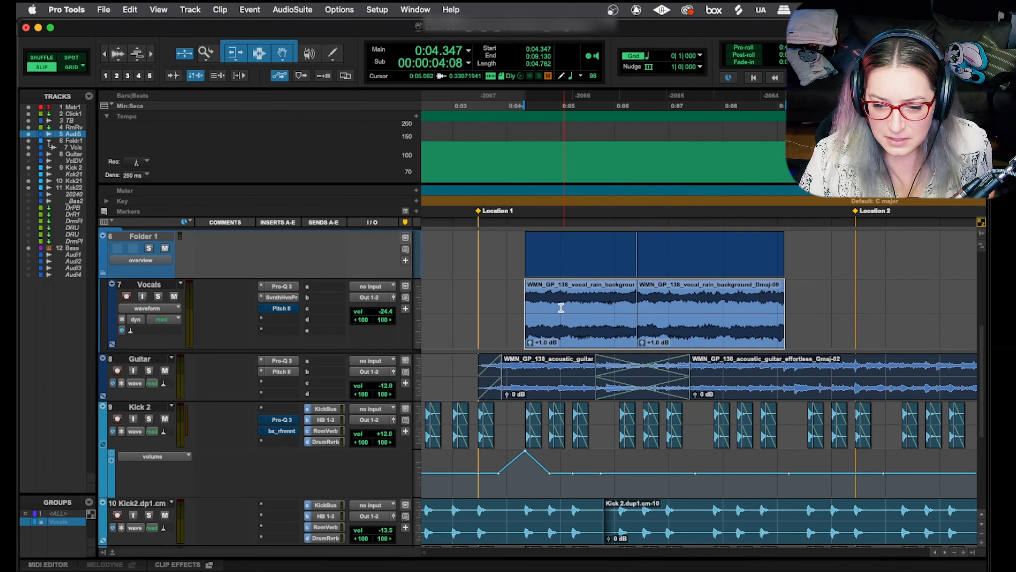
# Nudge the clip gain of both selected Vocals clips up to +10.0 dB and back down to +1.0 dB.
pyautogui.hotkey('ctrl', 'shift', 'Up')
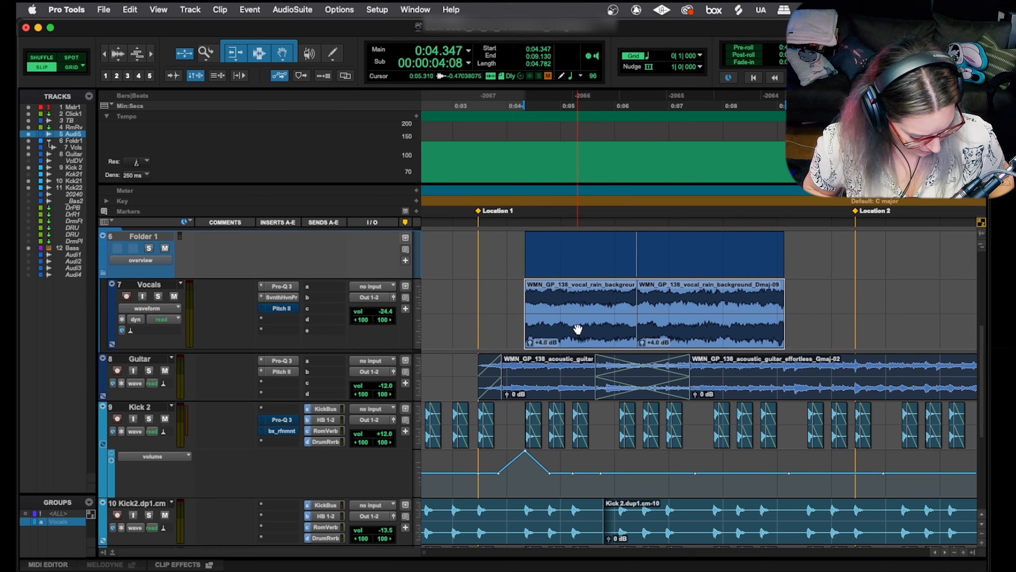
pyautogui.hotkey('ctrl', 'shift', 'Up')
pyautogui.hotkey('ctrl', 'shift', 'Up')
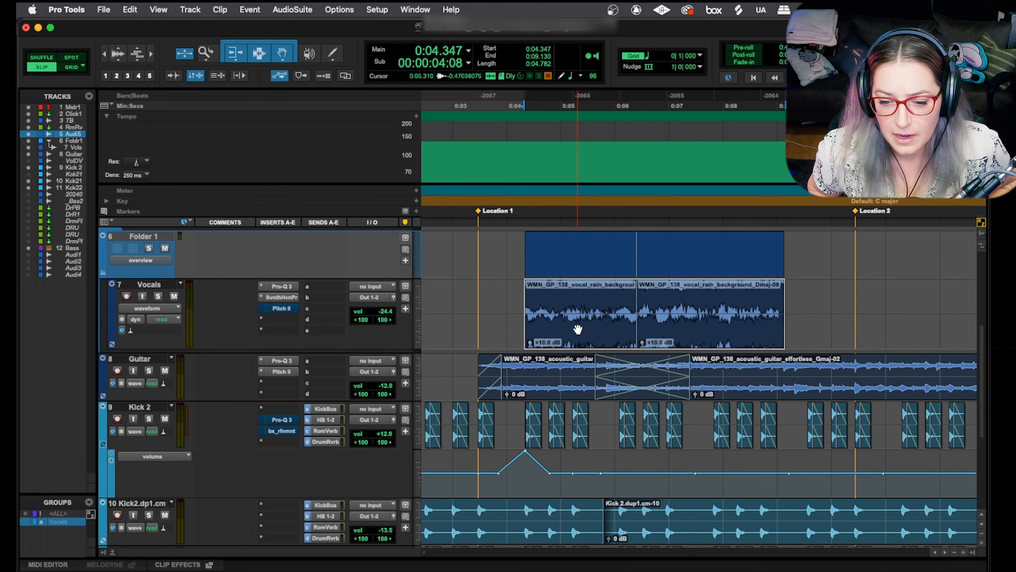
pyautogui.hotkey('ctrl', 'shift', 'Down')
pyautogui.hotkey('ctrl', 'shift', 'Down')
pyautogui.hotkey('ctrl', 'shift', 'Down')
pyautogui.hotkey('ctrl', 'shift', 'Down')
pyautogui.hotkey('ctrl', 'shift', 'Down')
pyautogui.hotkey('ctrl', 'shift', 'Down')
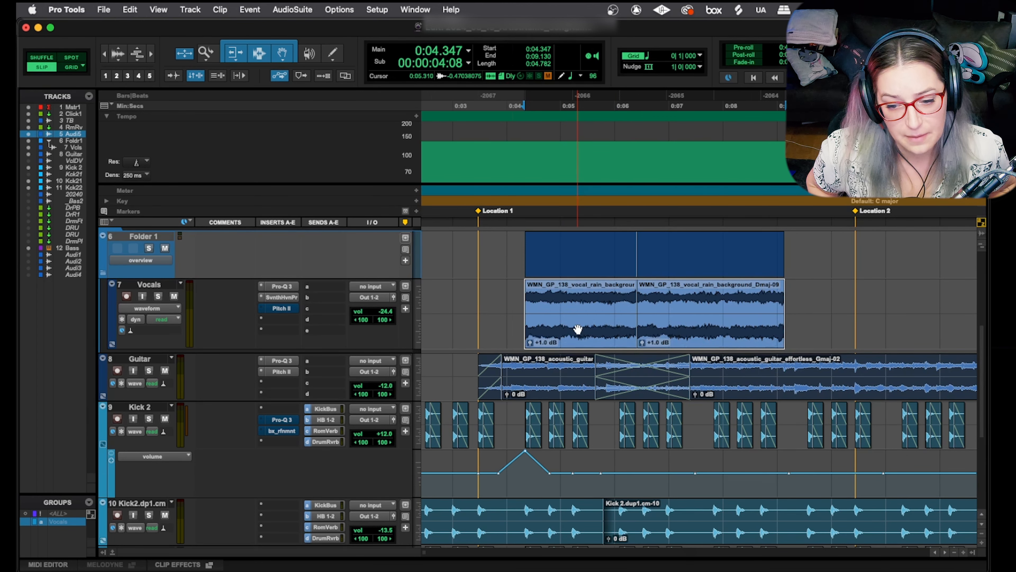
# Nudge the clip gain of both selected Vocals clips down to -2.0 dB and up to +7.0 dB.
pyautogui.hotkey('ctrl', 'shift', 'Up')
pyautogui.hotkey('ctrl', 'shift', 'Up')
pyautogui.hotkey('ctrl', 'shift', 'Up')
pyautogui.hotkey('ctrl', 'shift', 'Up')
pyautogui.hotkey('ctrl', 'shift', 'Up')
pyautogui.hotkey('ctrl', 'shift', 'Up')
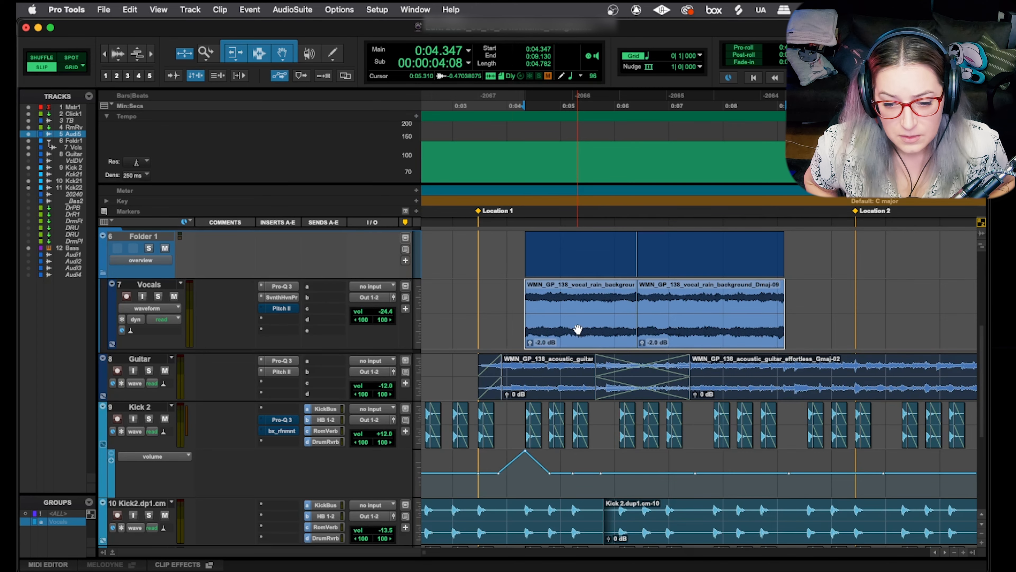
pyautogui.hotkey('ctrl', 'shift', 'Down')
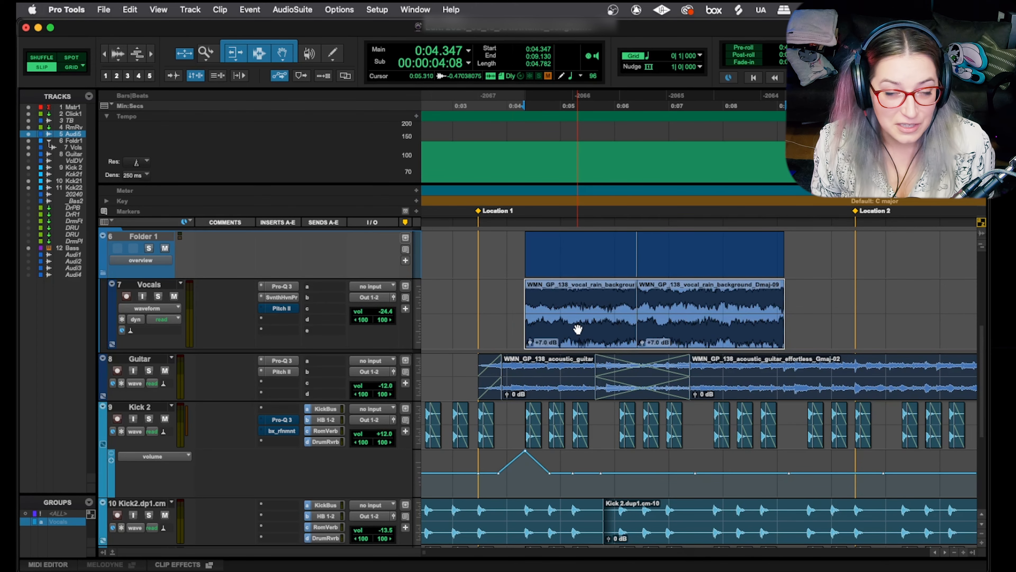
pyautogui.scroll(-3, 574, 331)
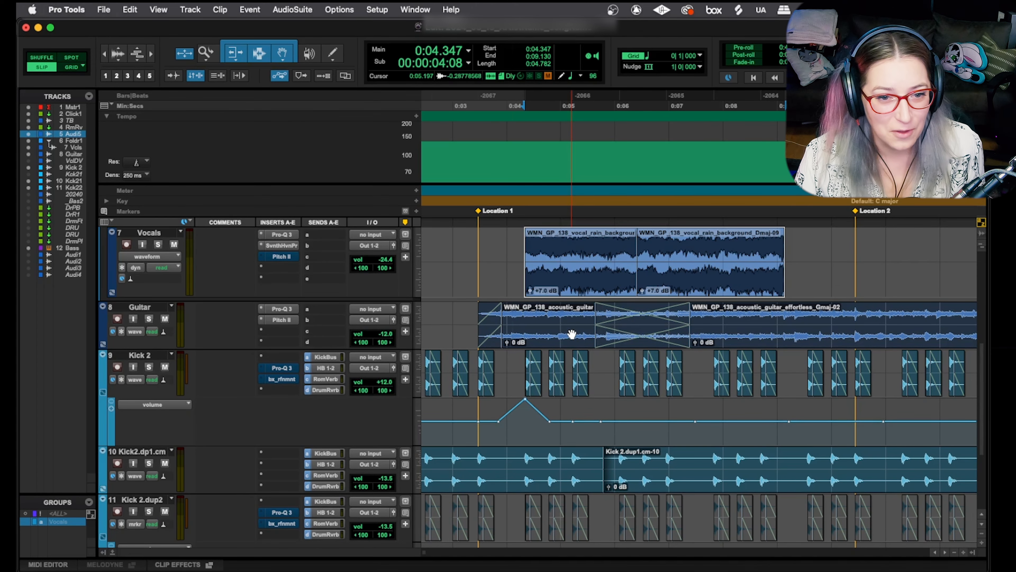
pyautogui.scroll(3, 572, 334)
# Set the Clip Gain Nudge Value to 0.5 dB in the editing preferences.
pyautogui.click(378, 10)
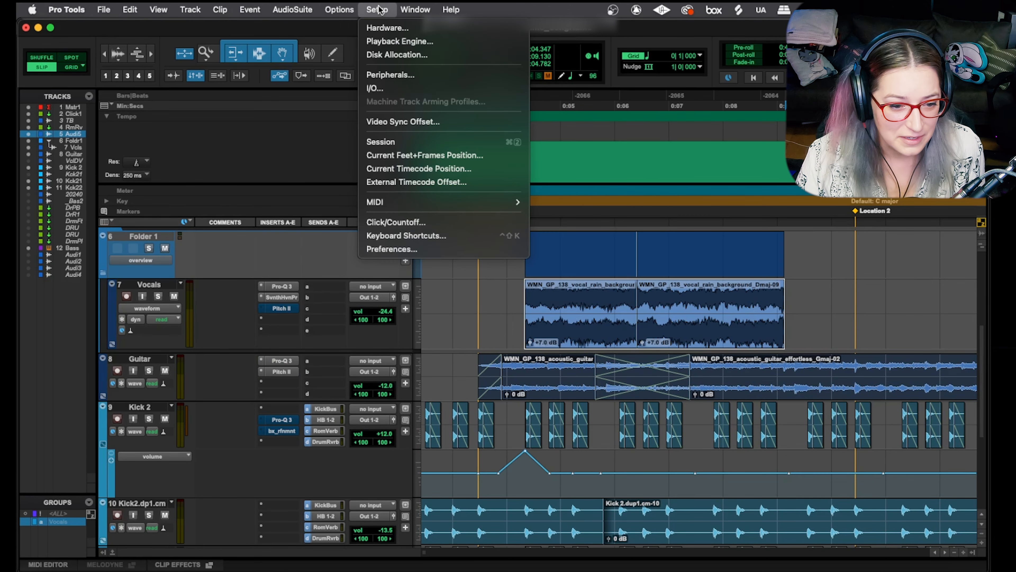
pyautogui.click(455, 249)
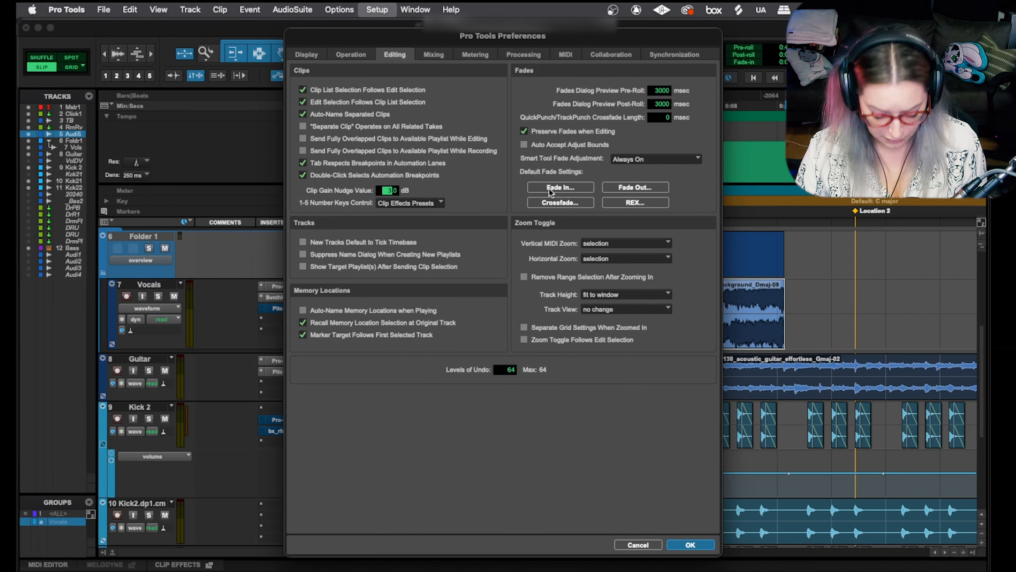
pyautogui.write('1')
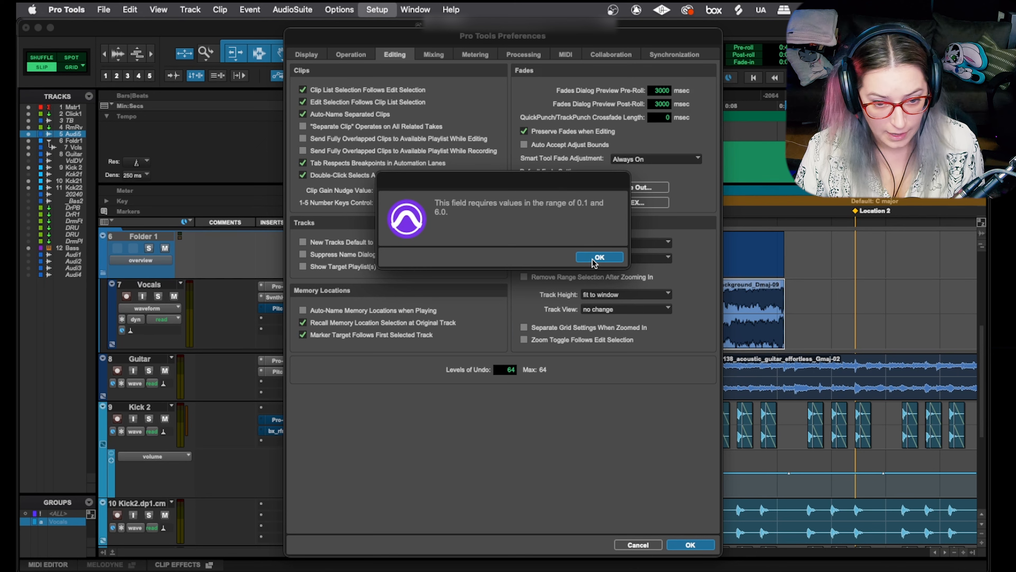
pyautogui.click(599, 256)
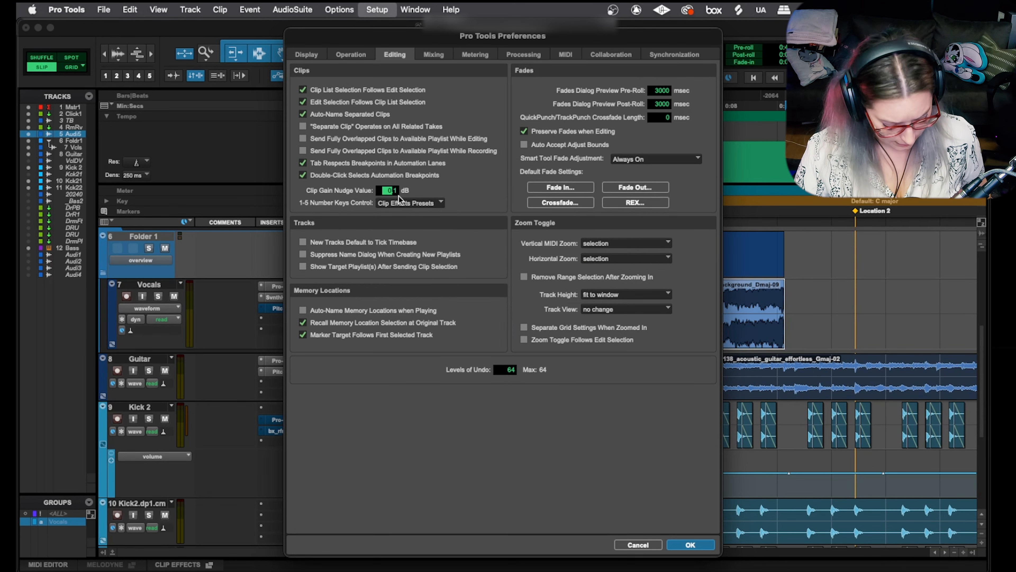
pyautogui.write('5')
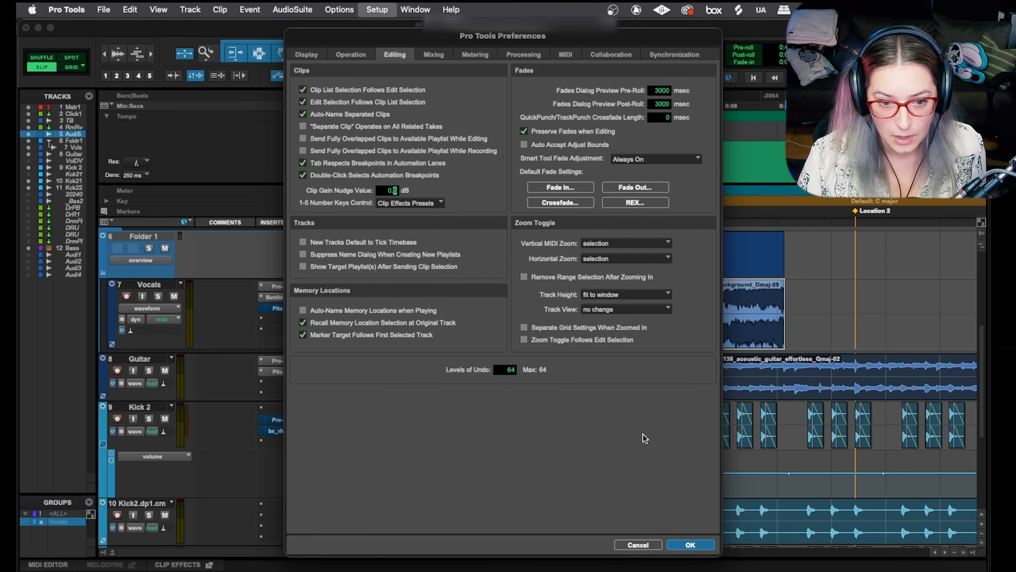
pyautogui.click(692, 545)
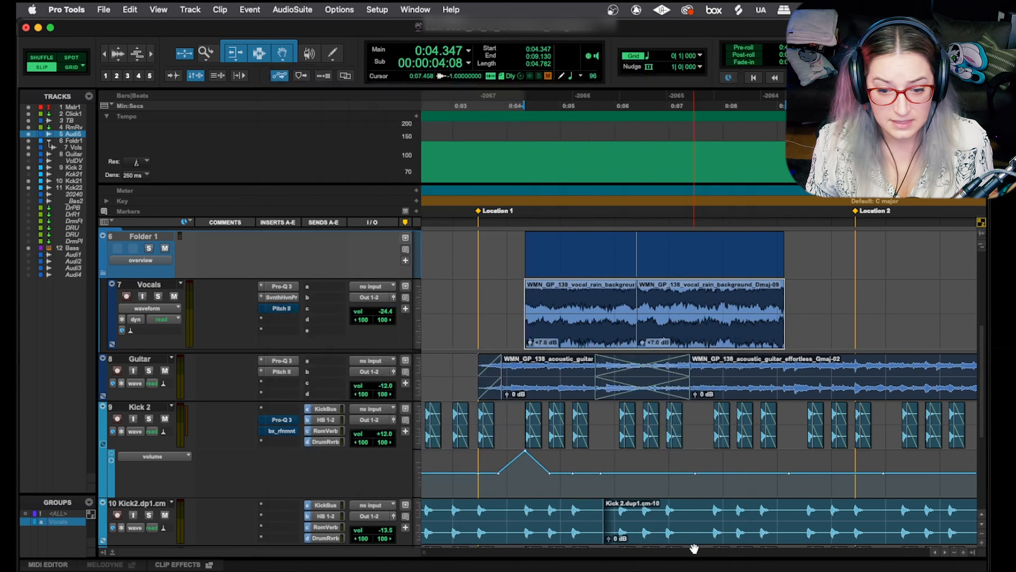